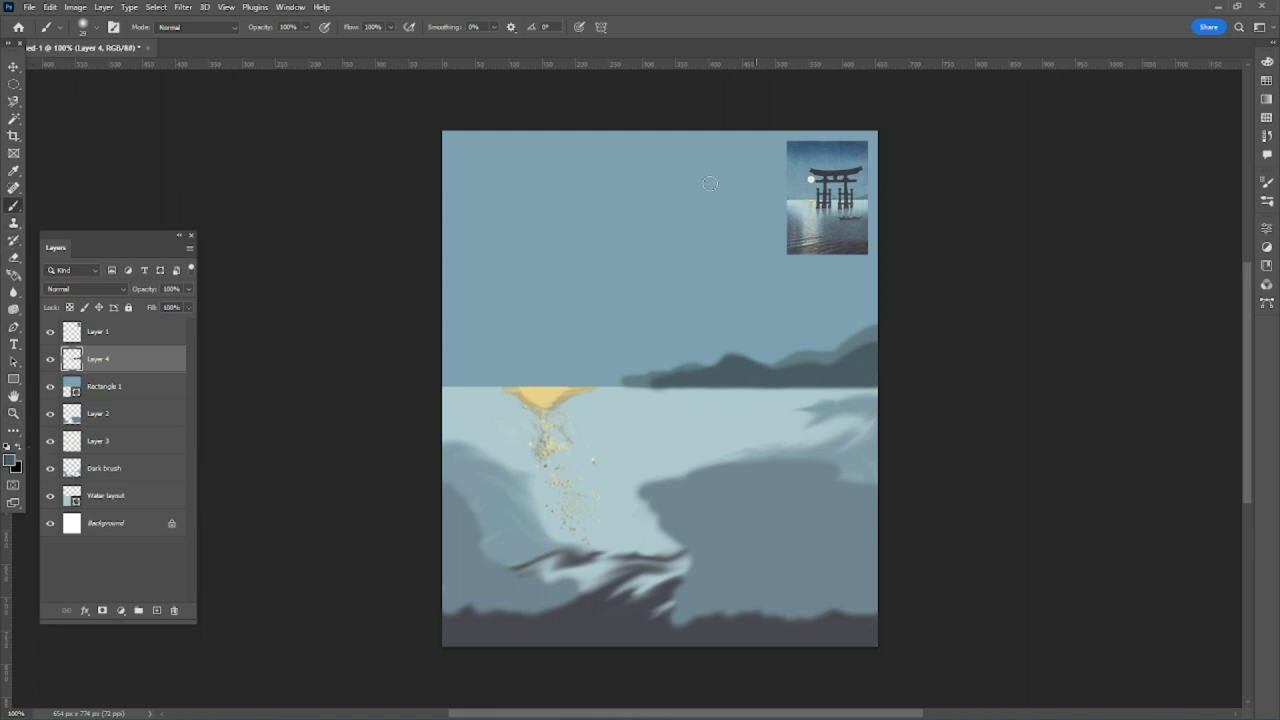
Set the foreground colour to dark blue 415f81 sampled from the upper sky of the reference image.
click(10, 459)
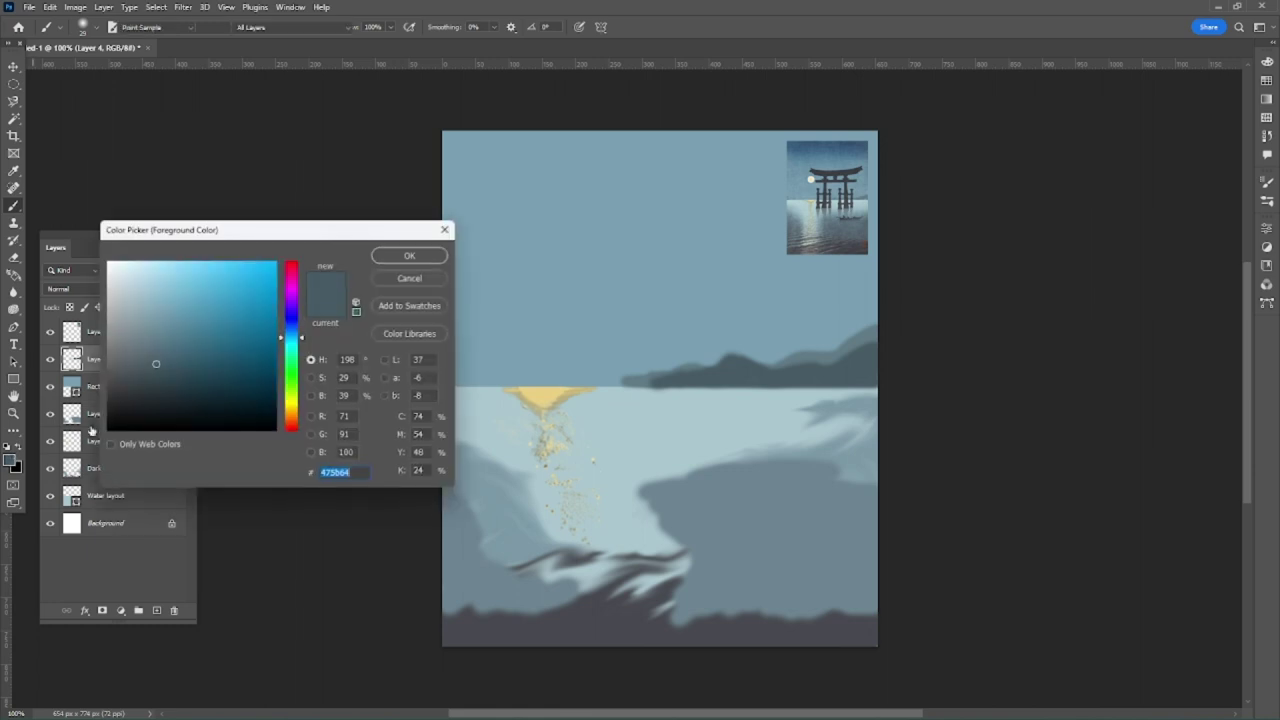
click(825, 140)
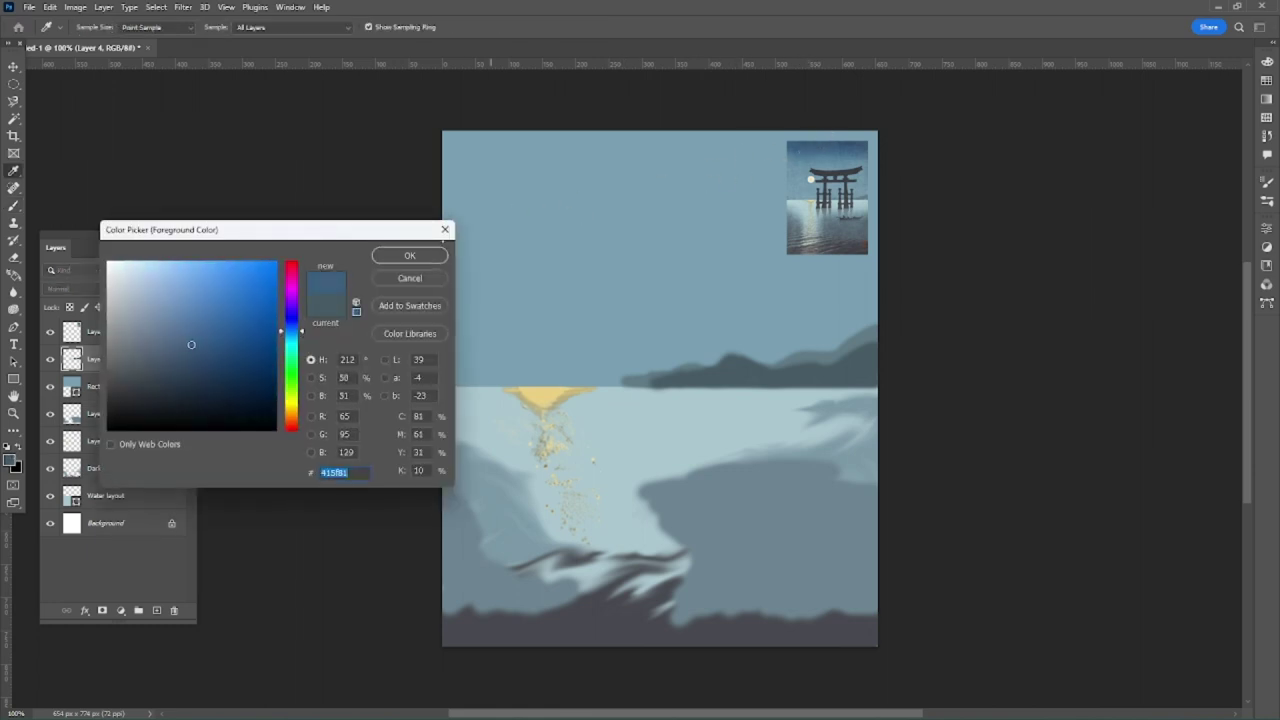
click(391, 257)
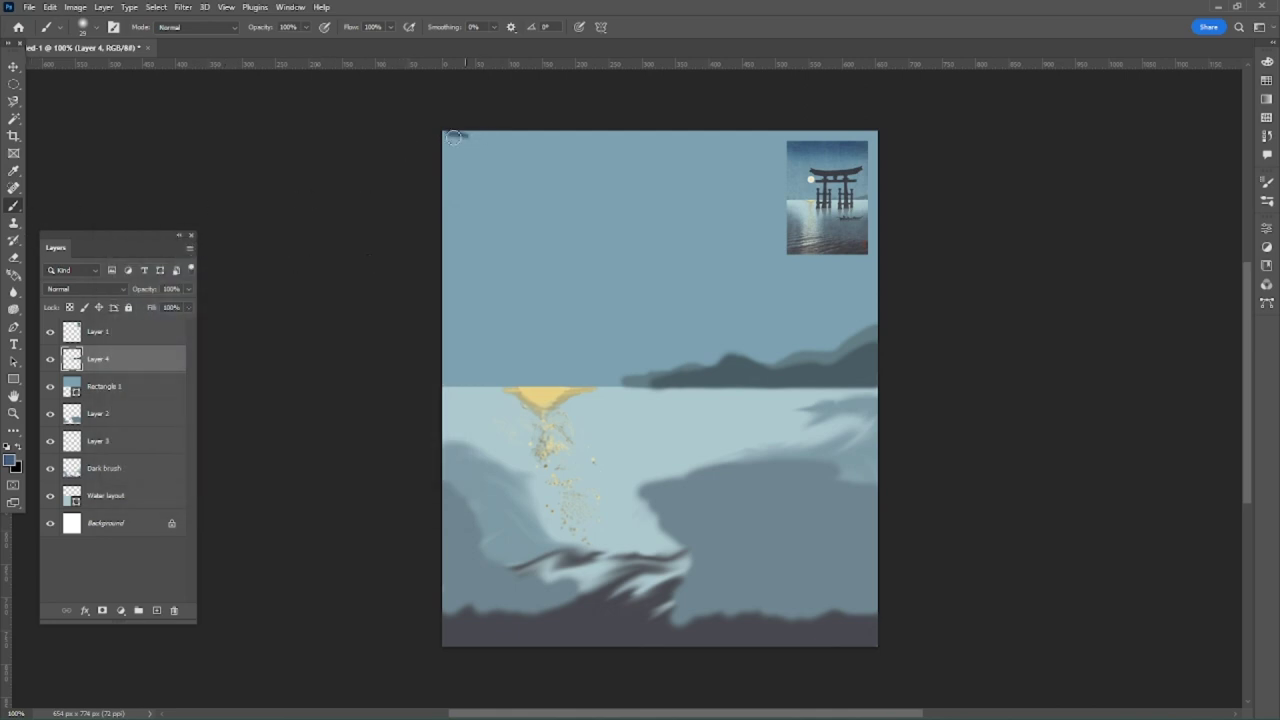
Browse the brush presets and smudge the small dark blue patch in the upper-left corner of the sky.
click(90, 27)
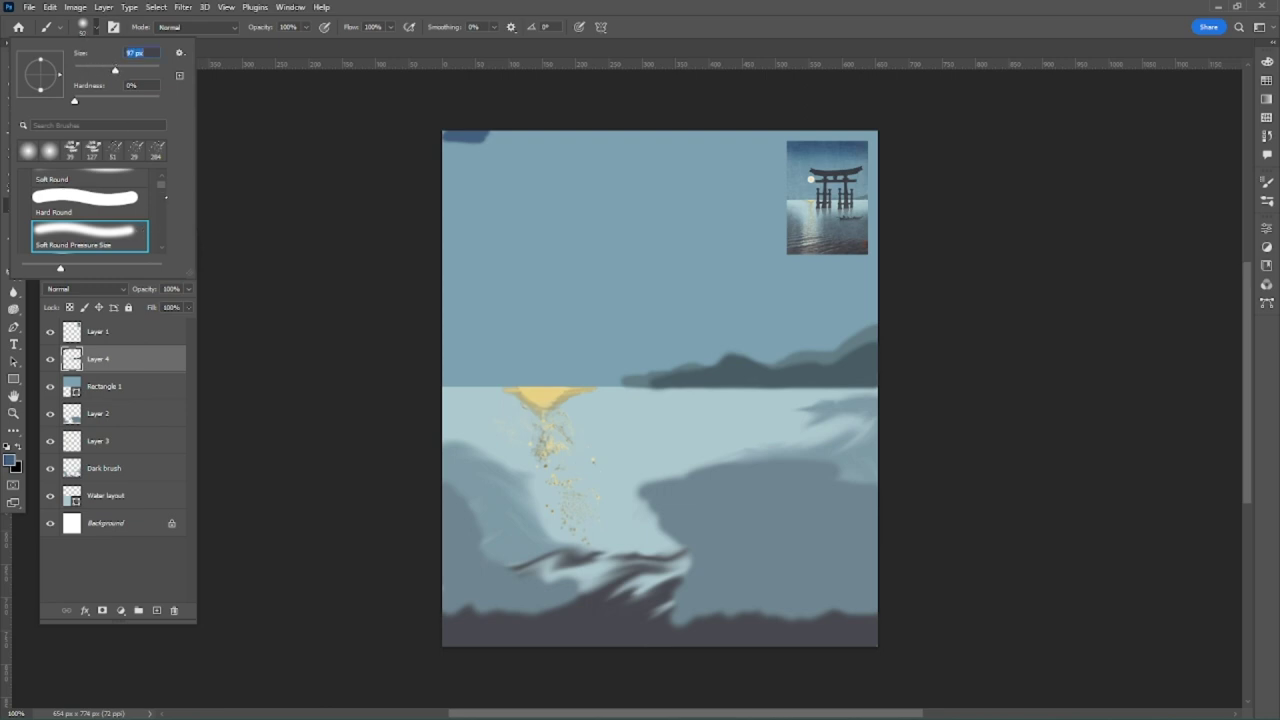
scroll(88, 210, down, 4)
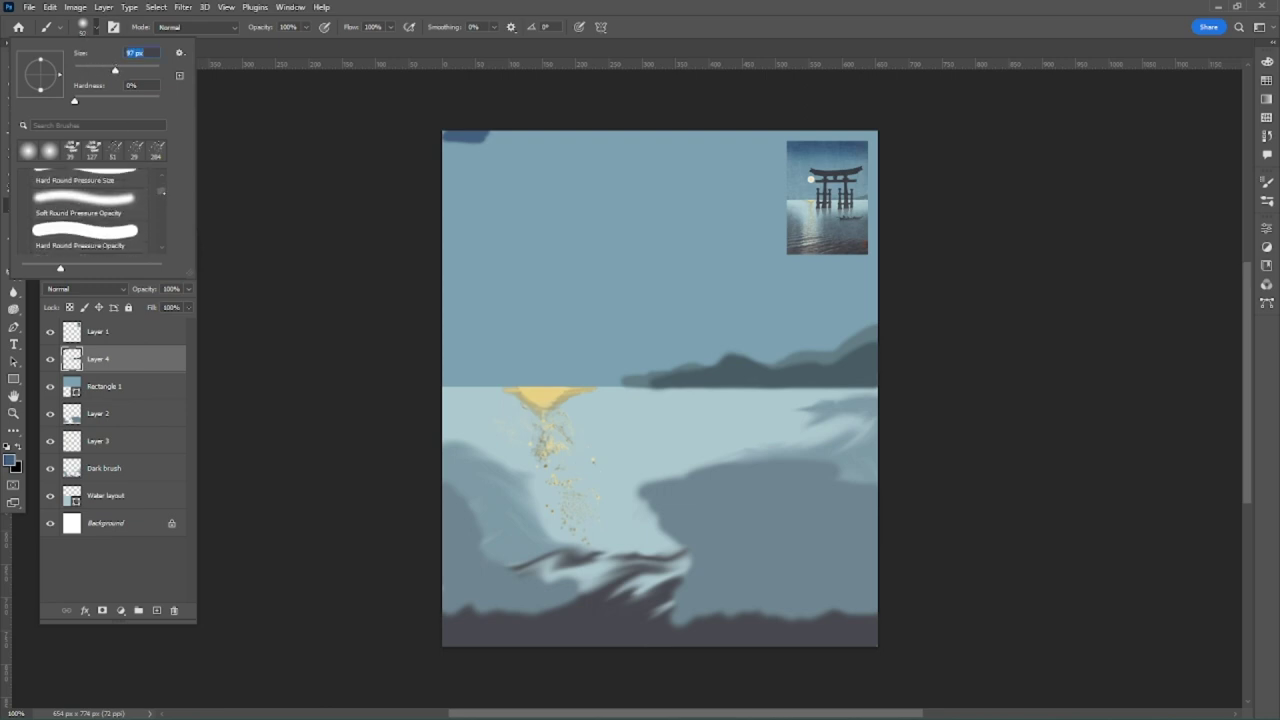
scroll(88, 210, down, 10)
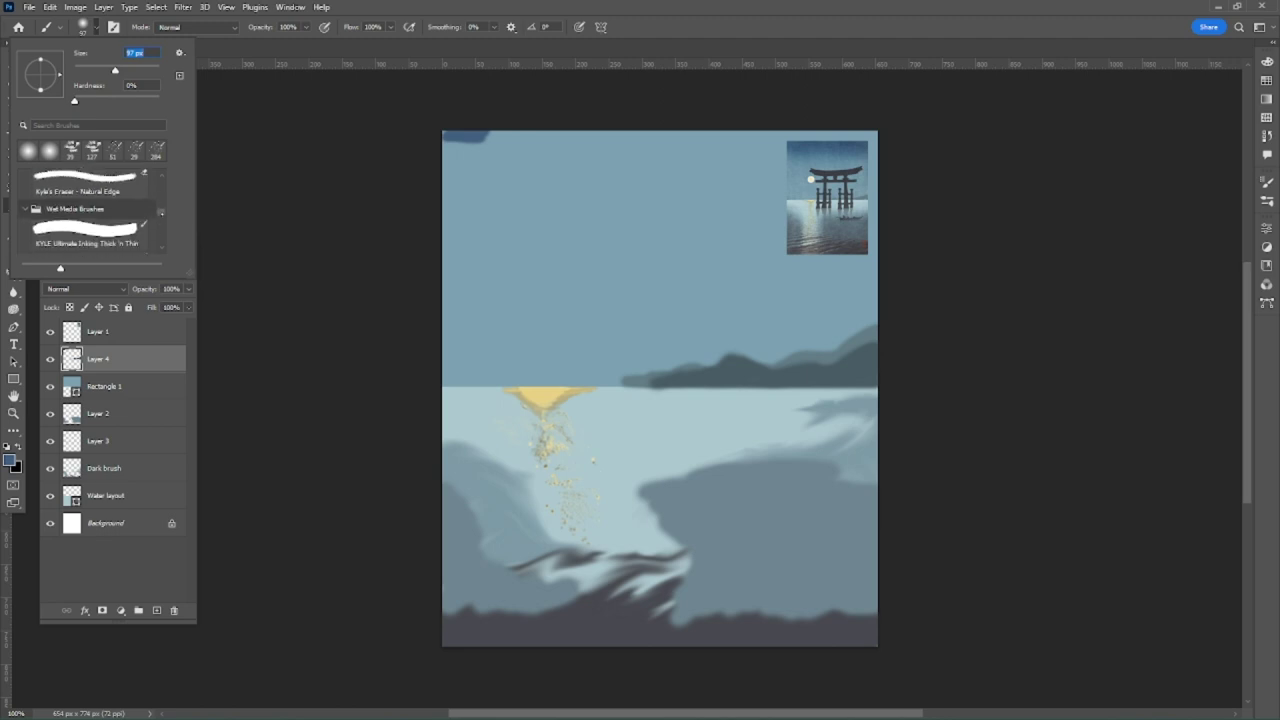
scroll(88, 210, down, 10)
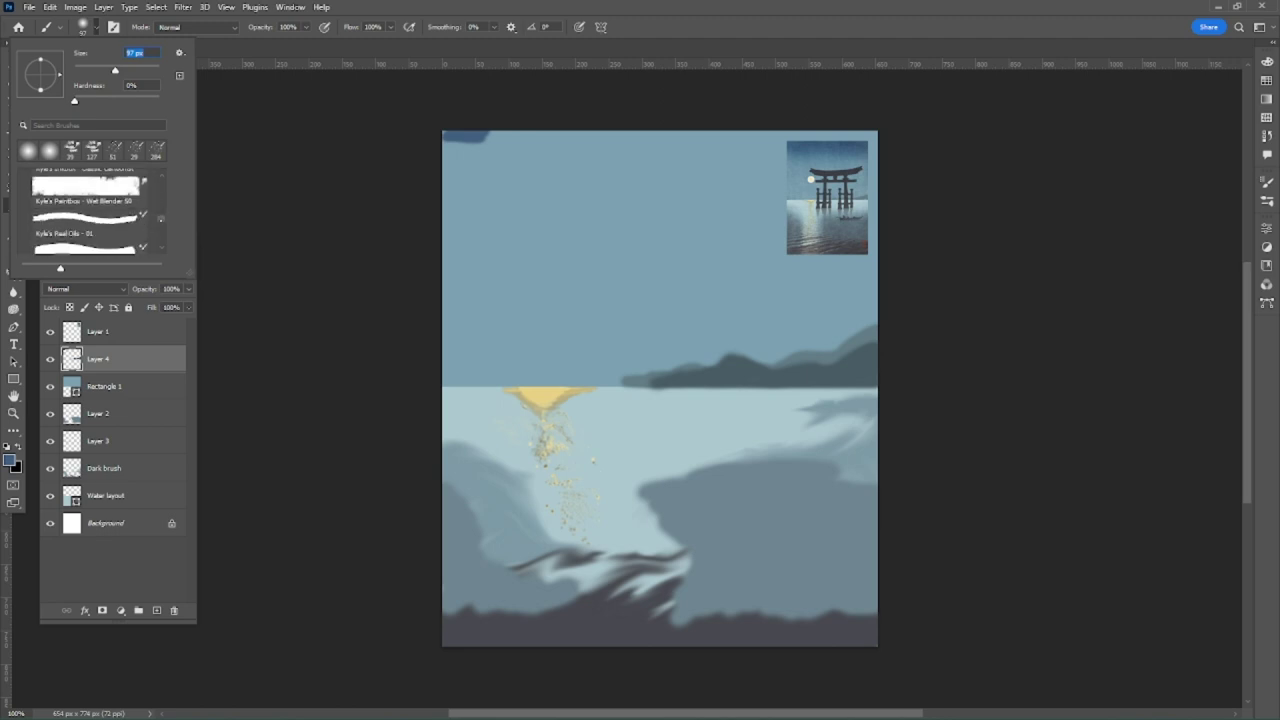
scroll(140, 249, down, 10)
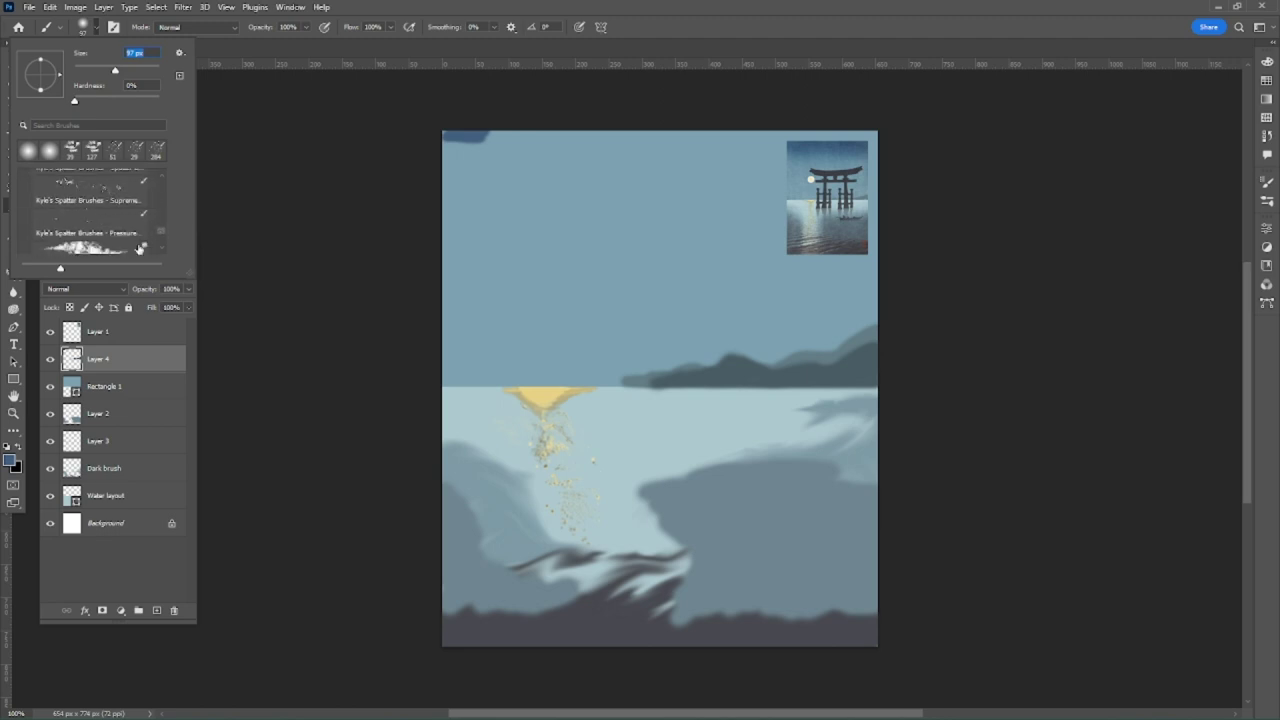
click(83, 251)
key(r)
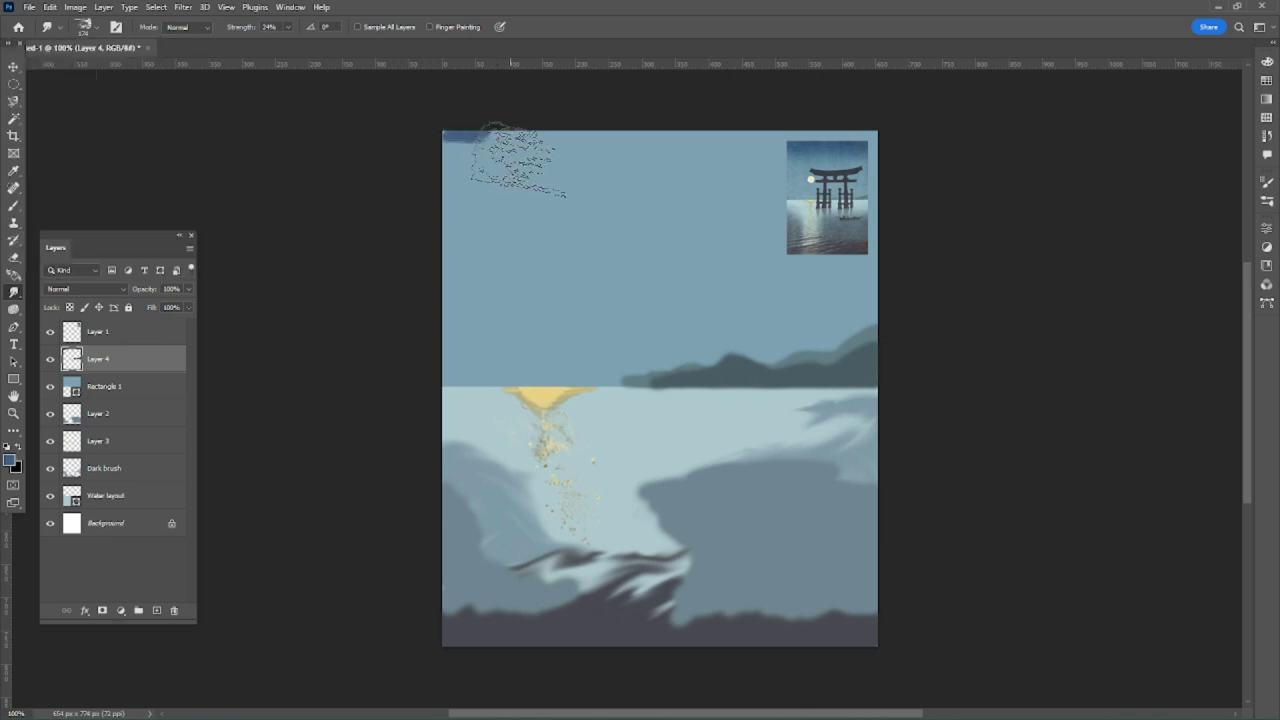
mouse_move(520, 162)
mouse_down()
mouse_move(529, 191)
mouse_move(520, 171)
mouse_move(560, 177)
mouse_move(500, 185)
mouse_up()
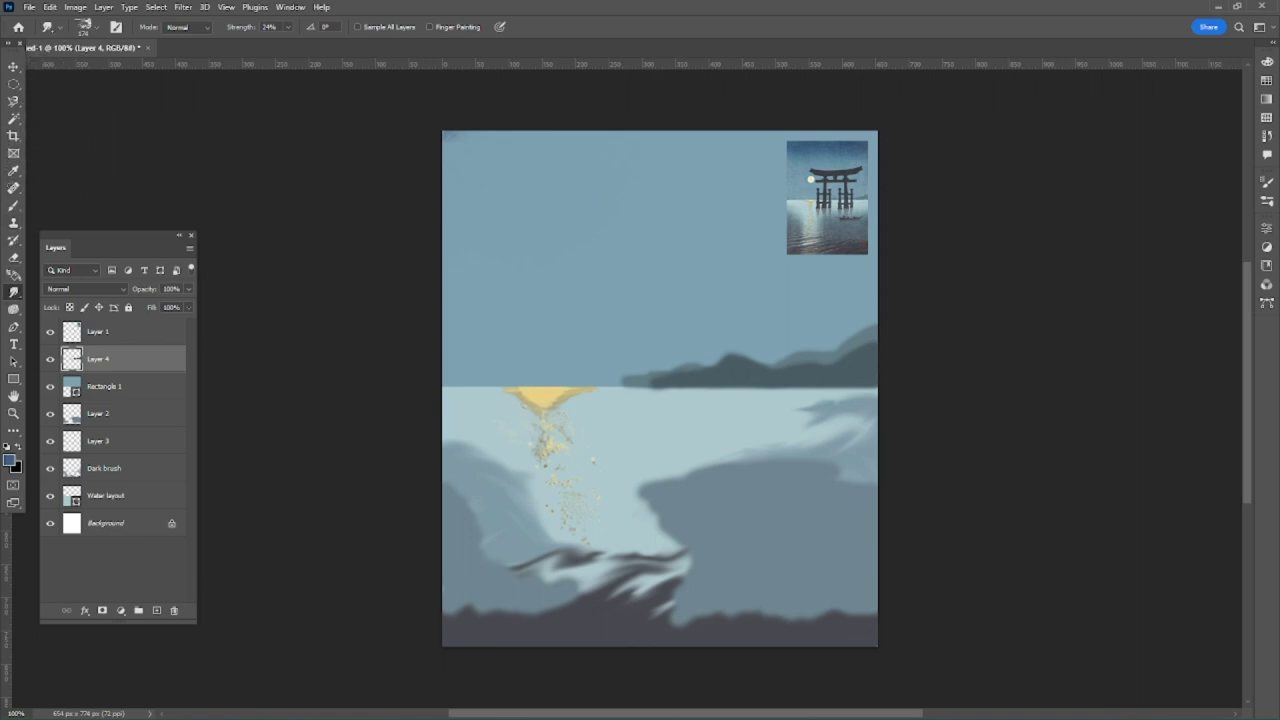
Choose the KYLE Ultimate Charcoal Pencil brush for painting and undo a trial stroke along the sky's upper edge.
click(47, 27)
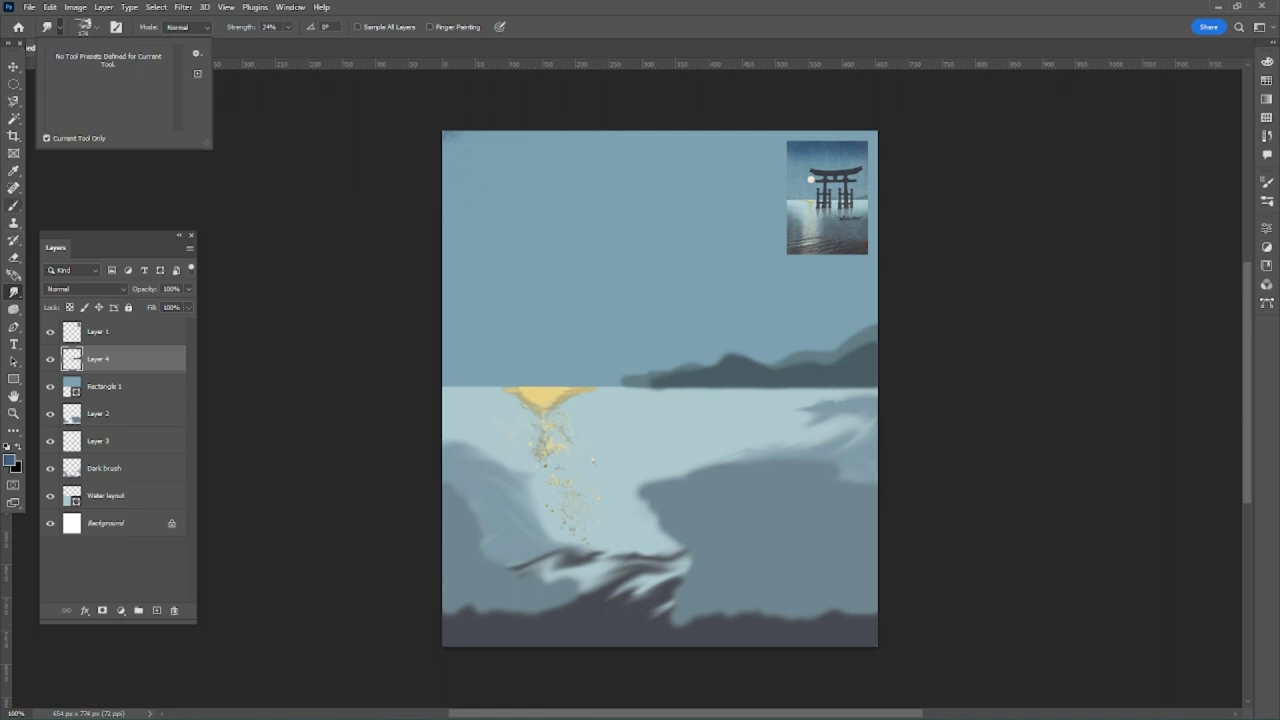
key(b)
click(83, 27)
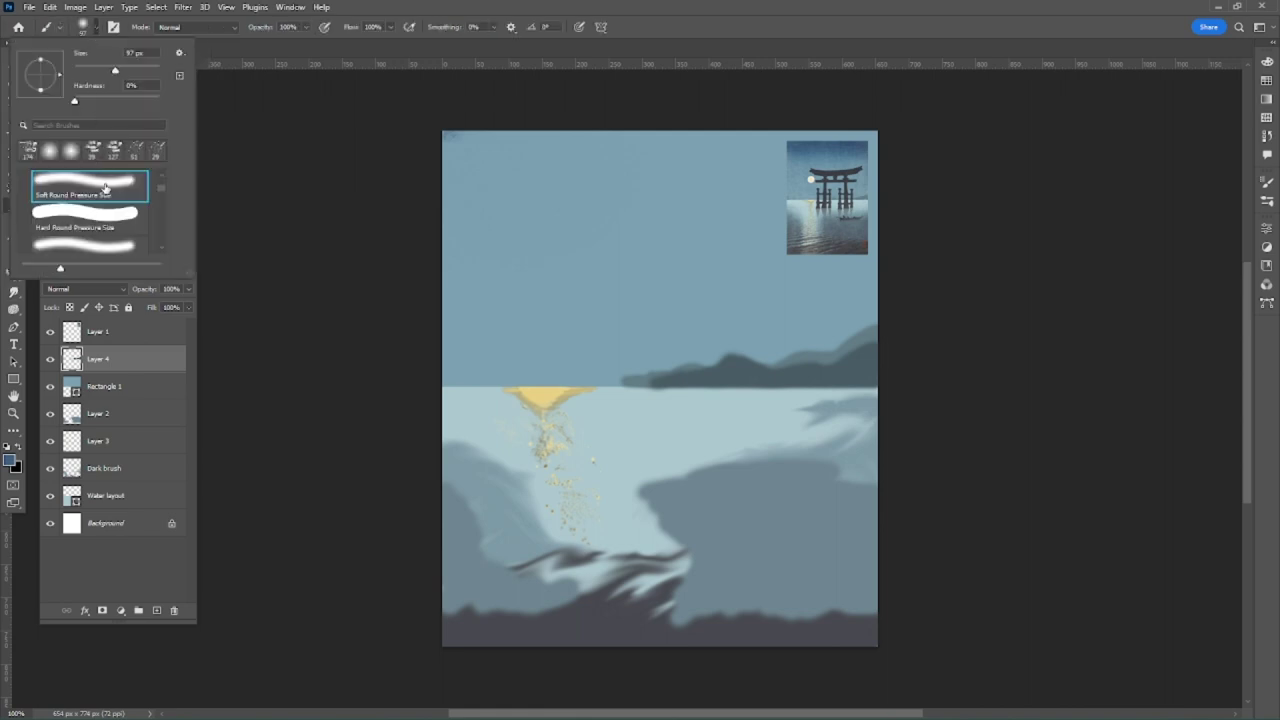
scroll(90, 210, down, 5)
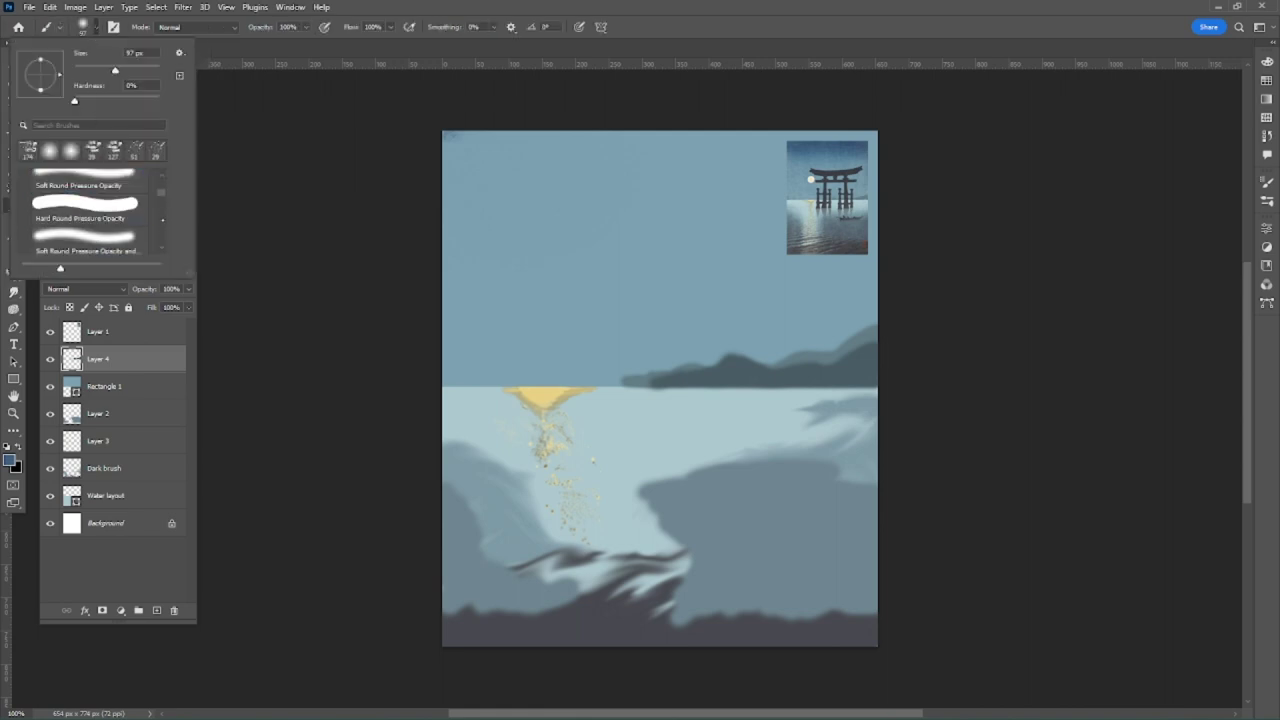
click(110, 244)
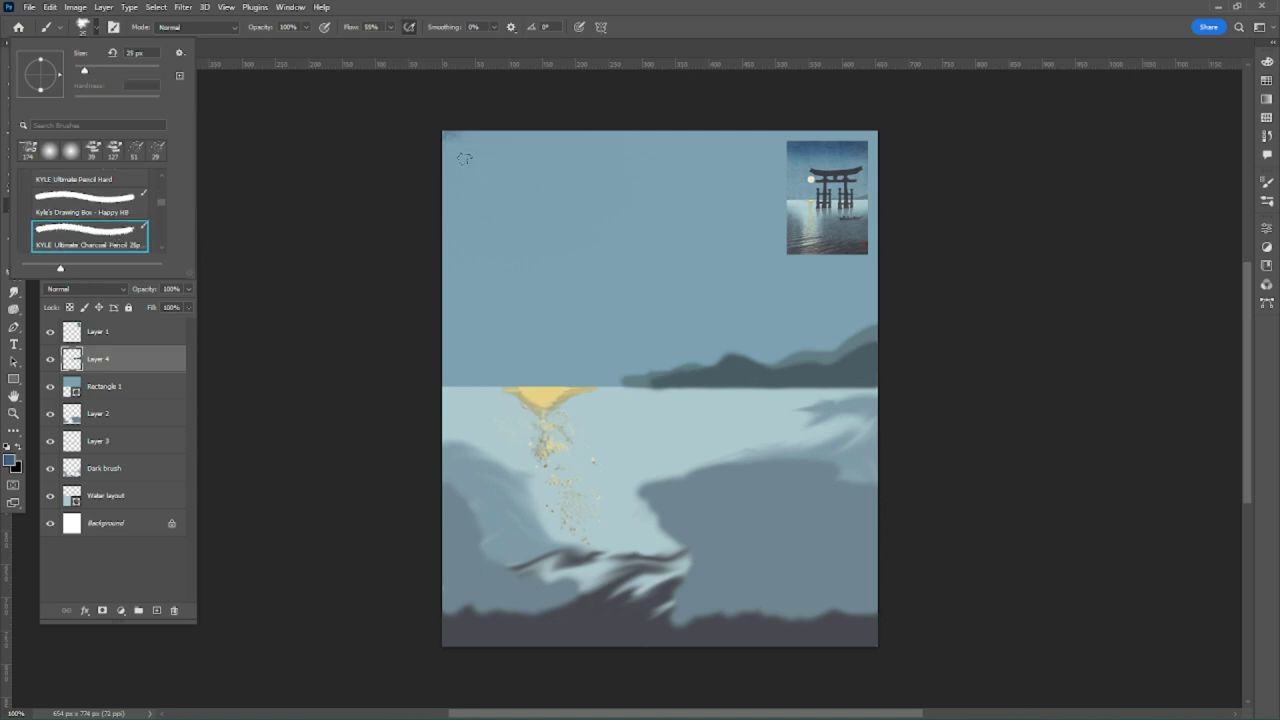
click(219, 72)
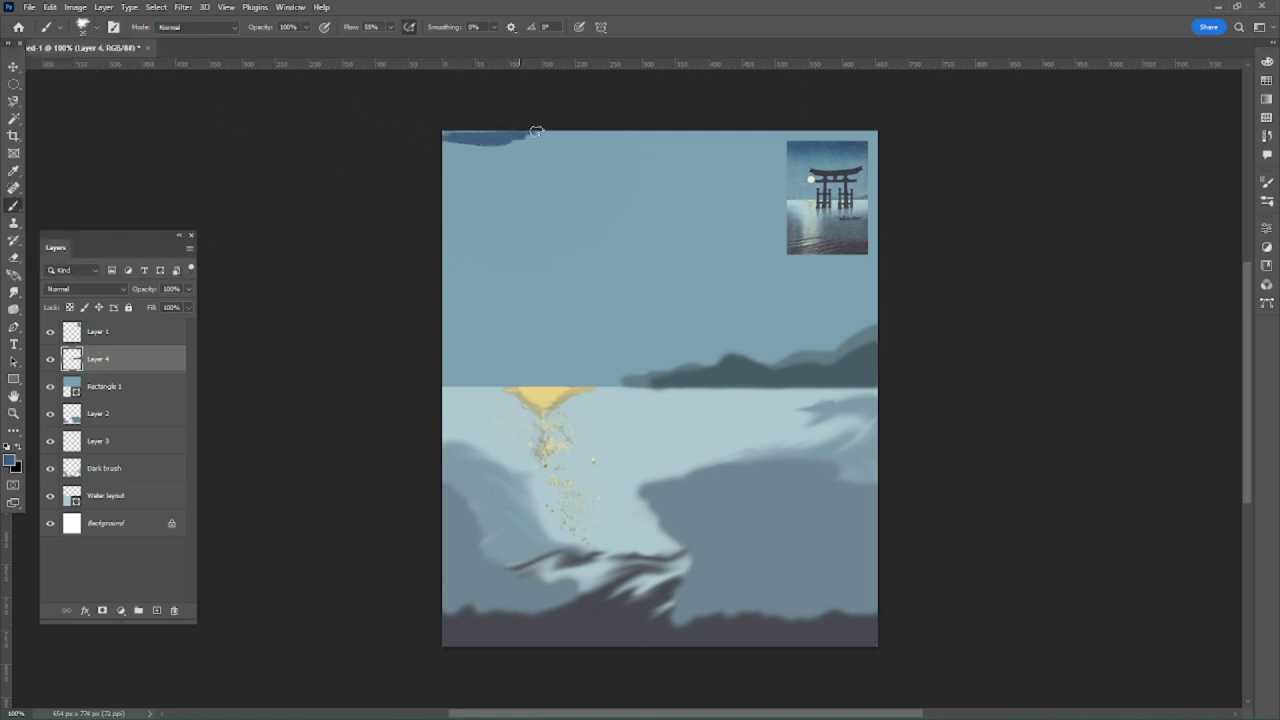
key(ctrl+z)
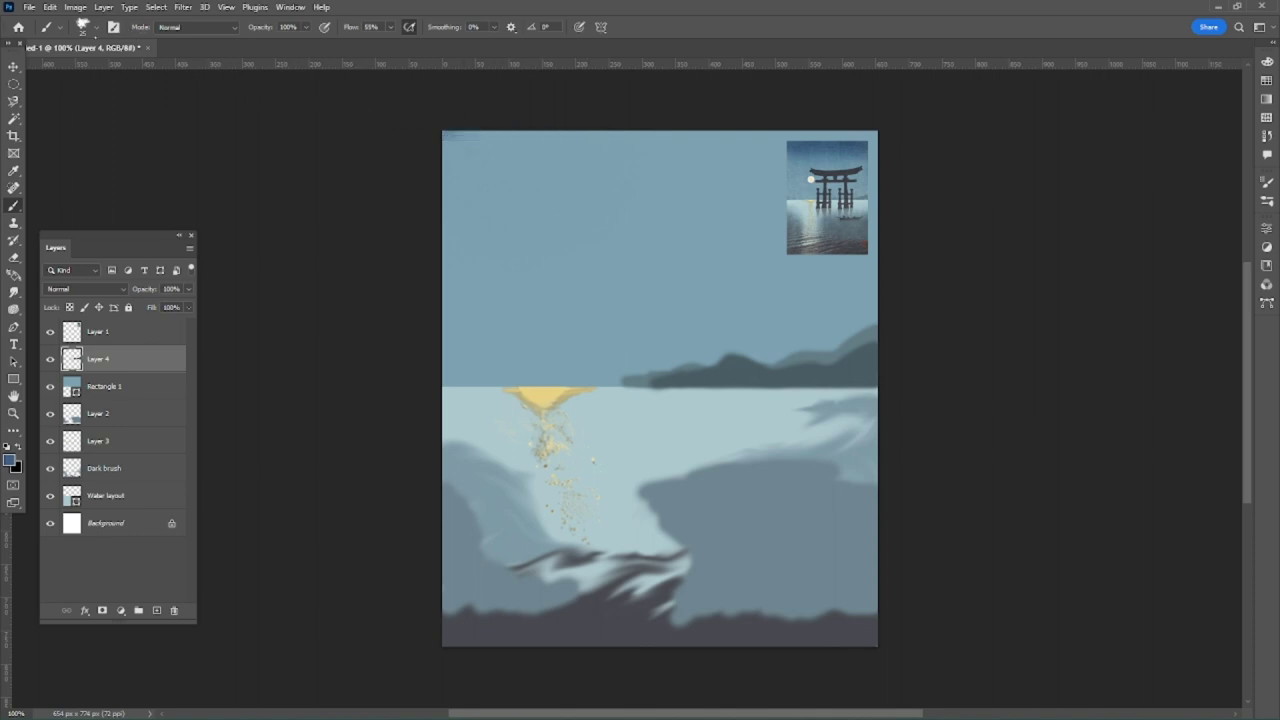
Enlarge the charcoal brush to 117 px and paint a wide dark blue band across the top of the sky.
click(95, 28)
drag(107, 70, 120, 70)
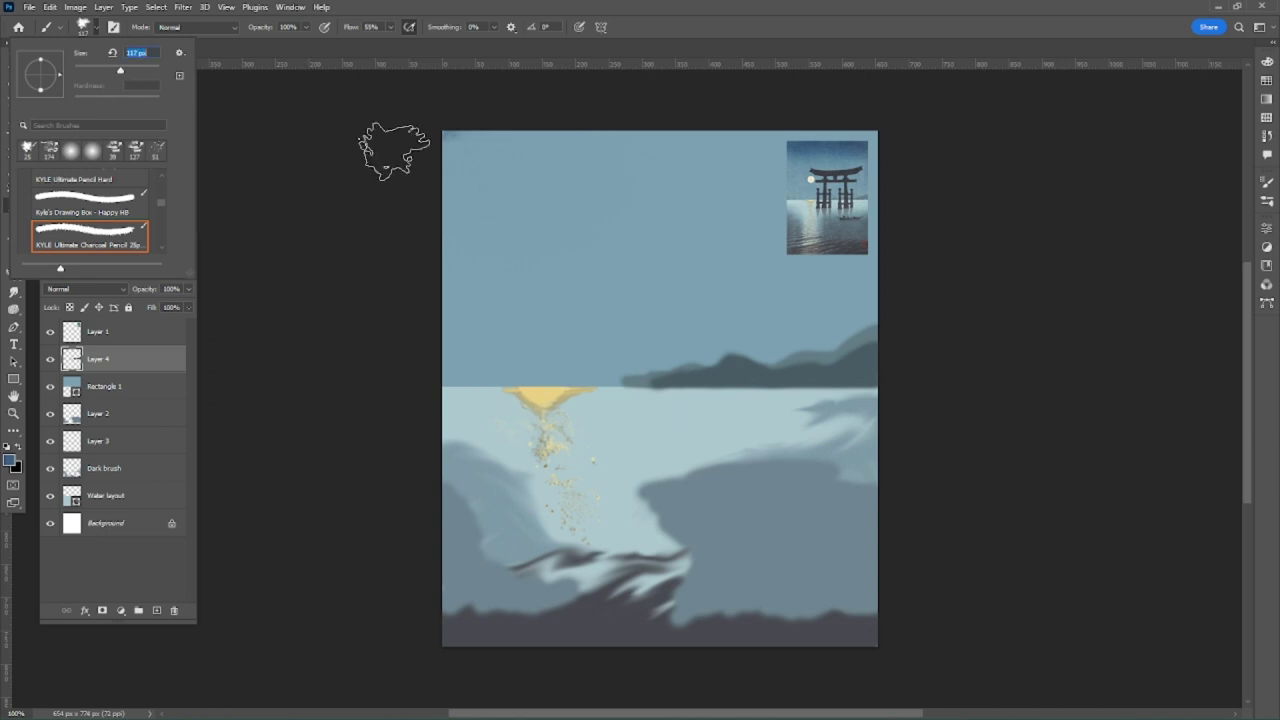
mouse_move(468, 152)
mouse_down()
mouse_move(525, 150)
mouse_move(520, 125)
mouse_move(760, 138)
mouse_move(815, 128)
mouse_move(640, 178)
mouse_move(565, 186)
mouse_move(517, 172)
mouse_move(615, 192)
mouse_move(770, 186)
mouse_up()
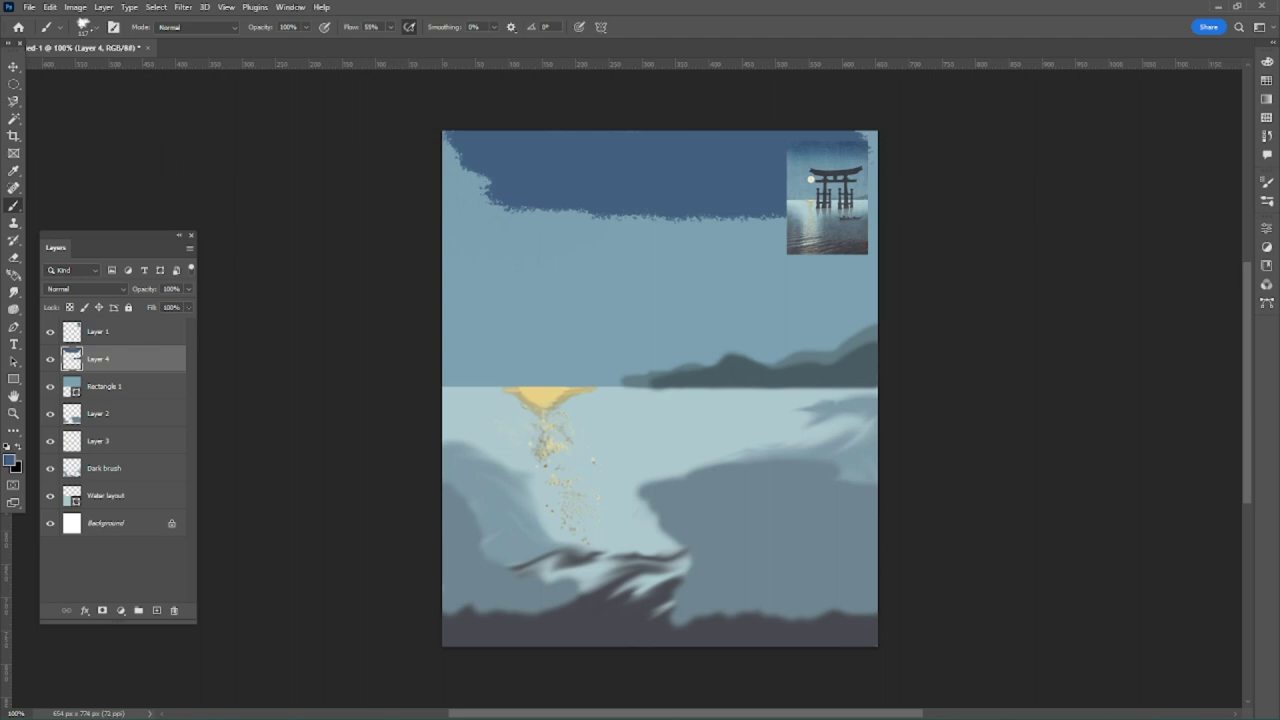
Set the foreground colour to mid blue 54809a sampled from the reference image's sky.
click(86, 25)
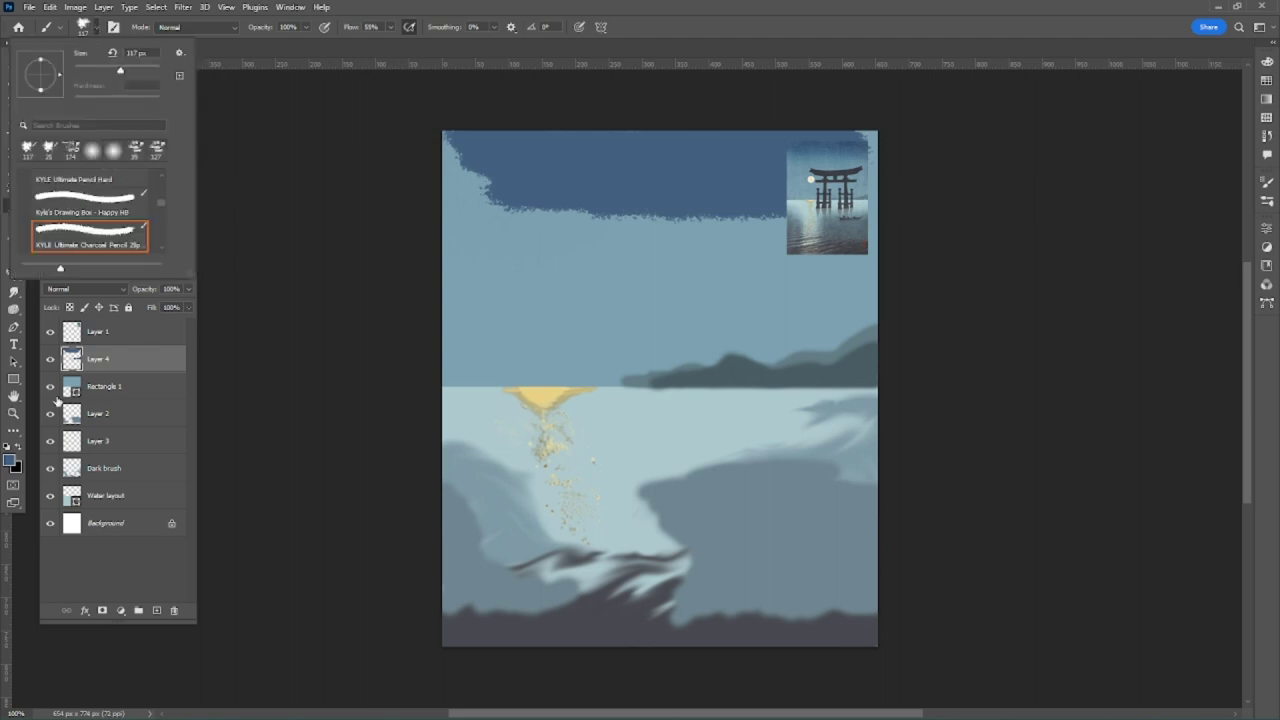
key(i)
click(9, 459)
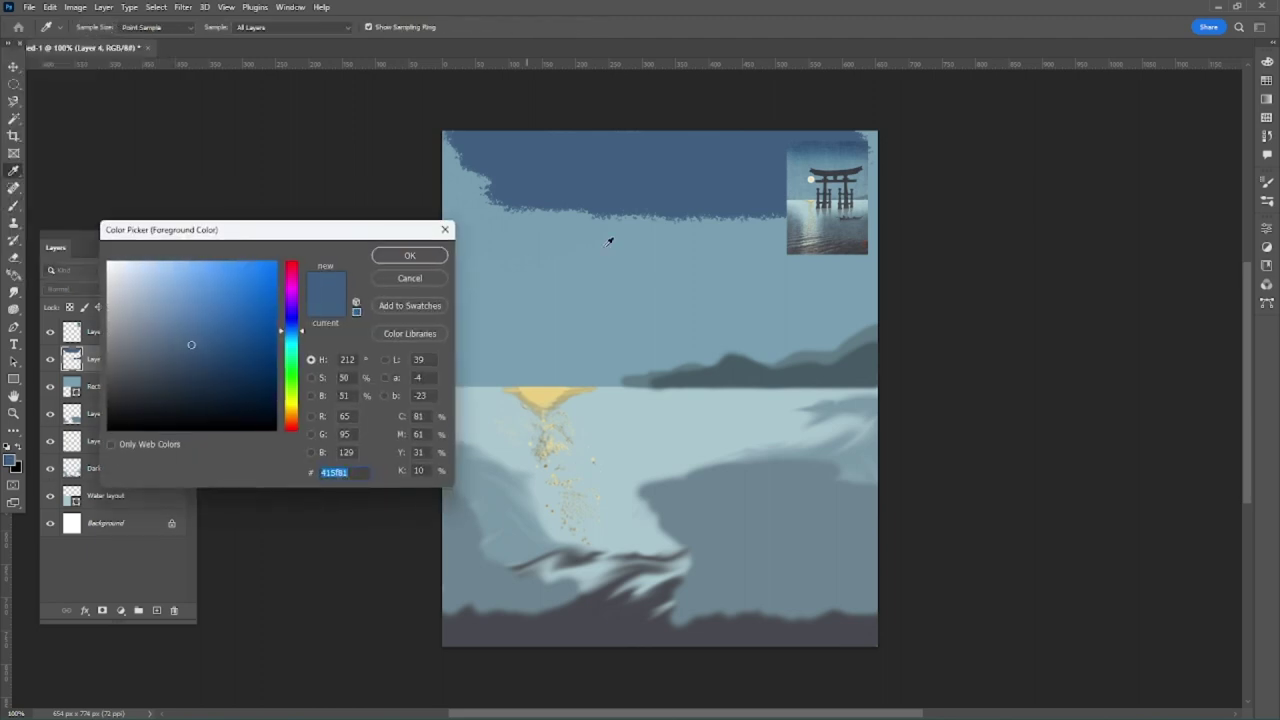
click(801, 157)
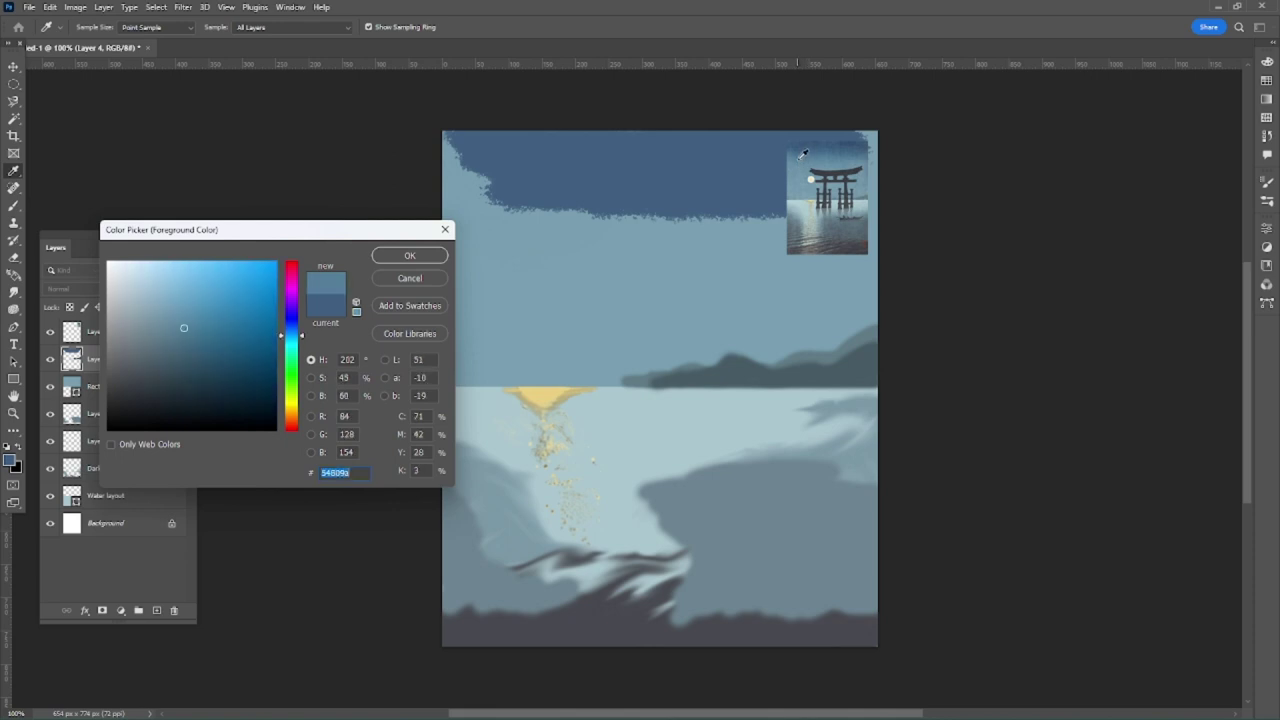
click(378, 256)
Paint a mid blue curved band along the left and lower edges of the dark blue sky area.
key(b)
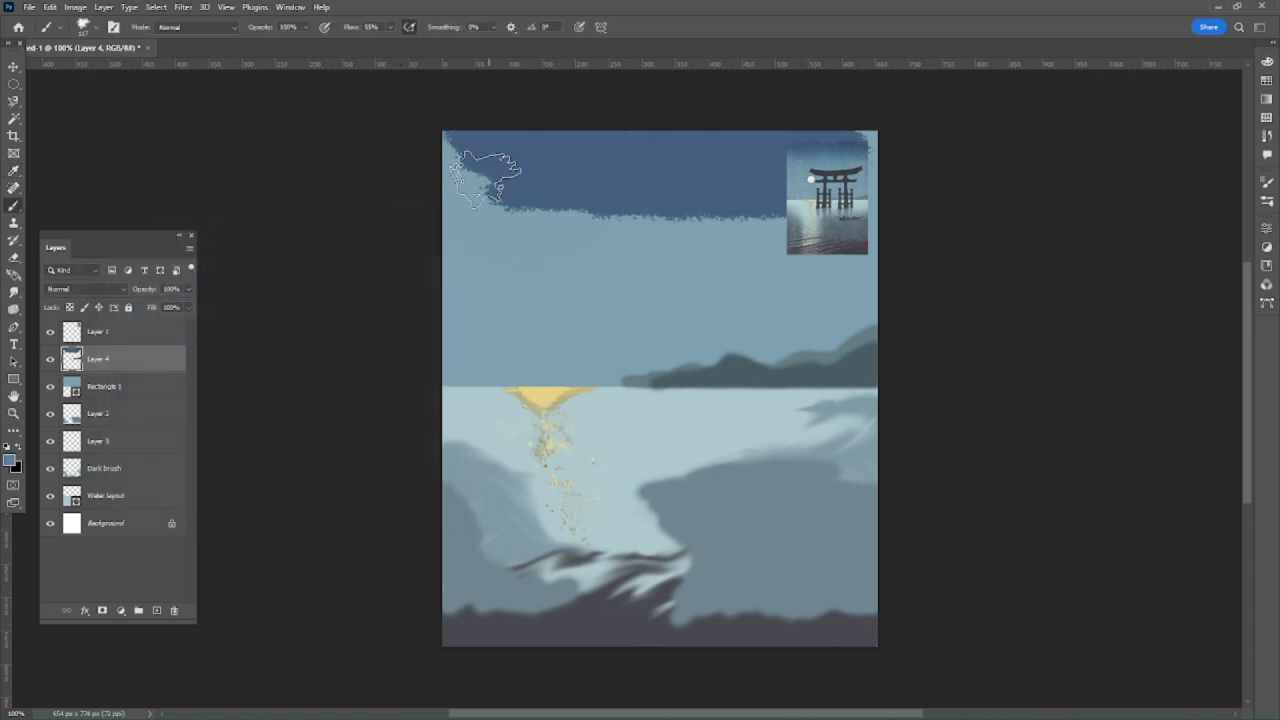
mouse_move(482, 168)
mouse_down()
mouse_move(531, 215)
mouse_move(716, 219)
mouse_move(820, 195)
mouse_up()
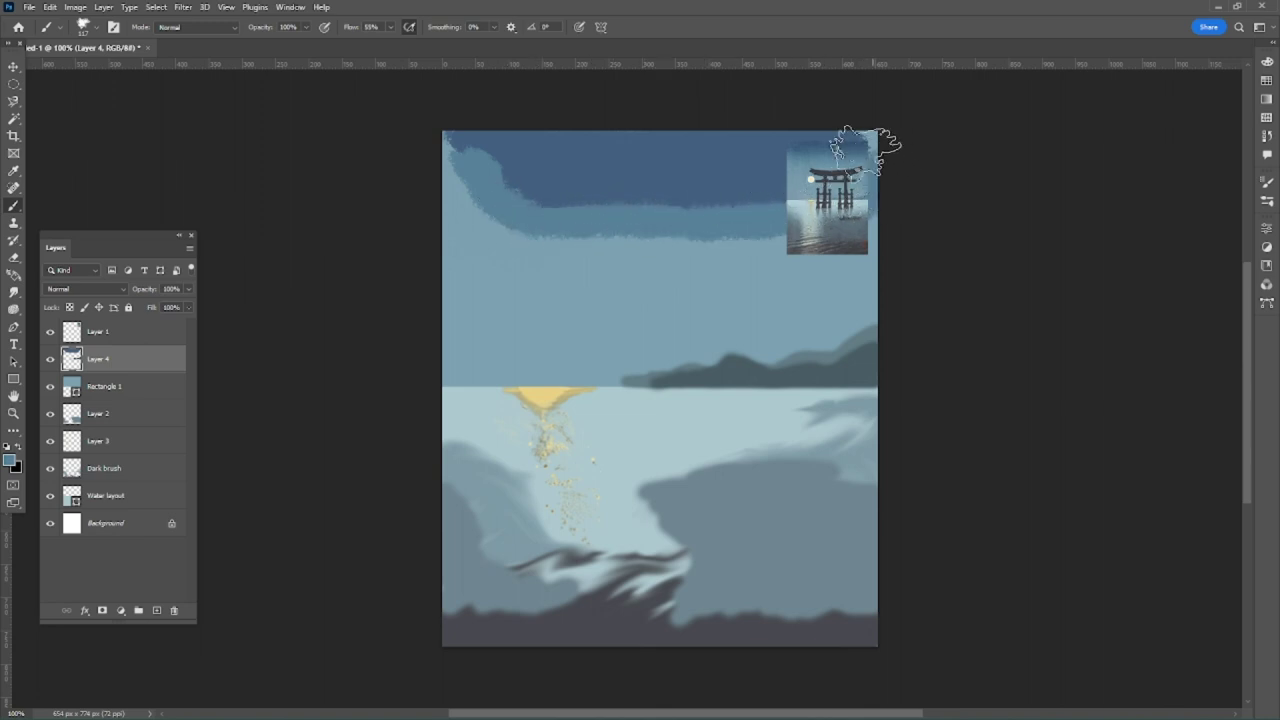
mouse_move(448, 130)
mouse_down()
mouse_move(443, 149)
mouse_move(542, 222)
mouse_move(685, 235)
mouse_up()
drag(739, 272, 645, 245)
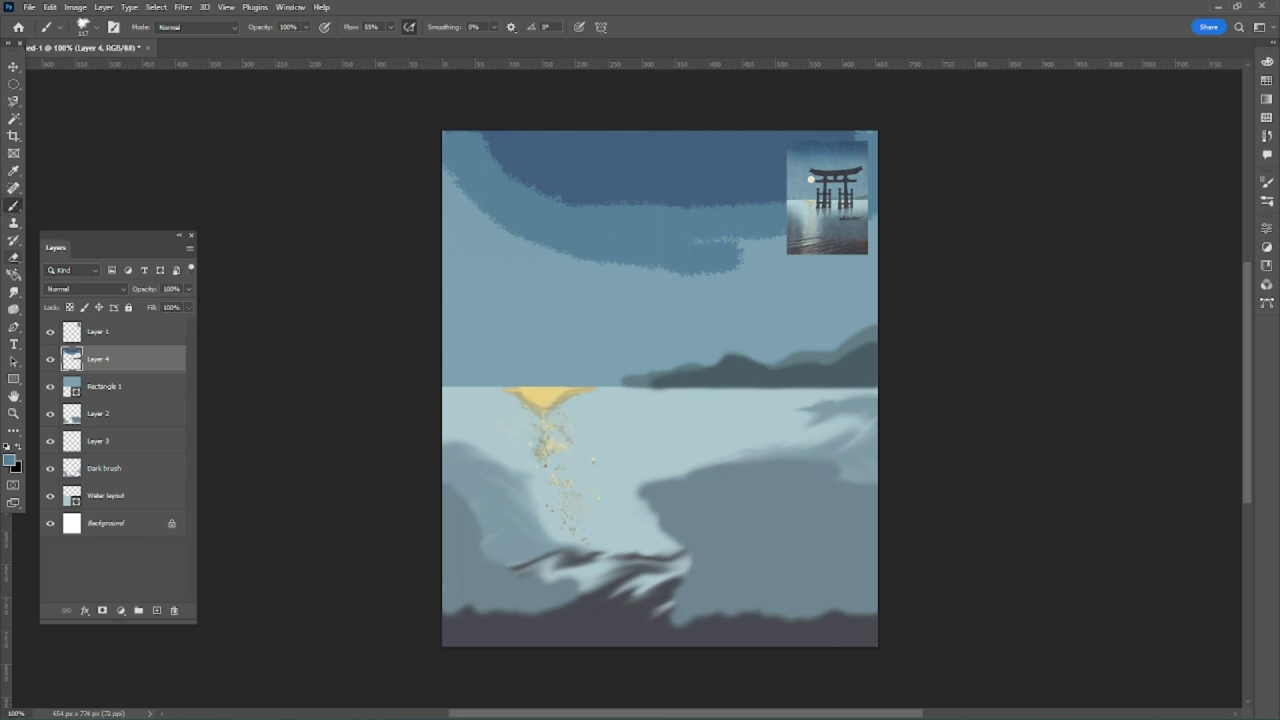
Smudge the dark and mid blue bands into the lighter sky to blend their rough edges.
key(r)
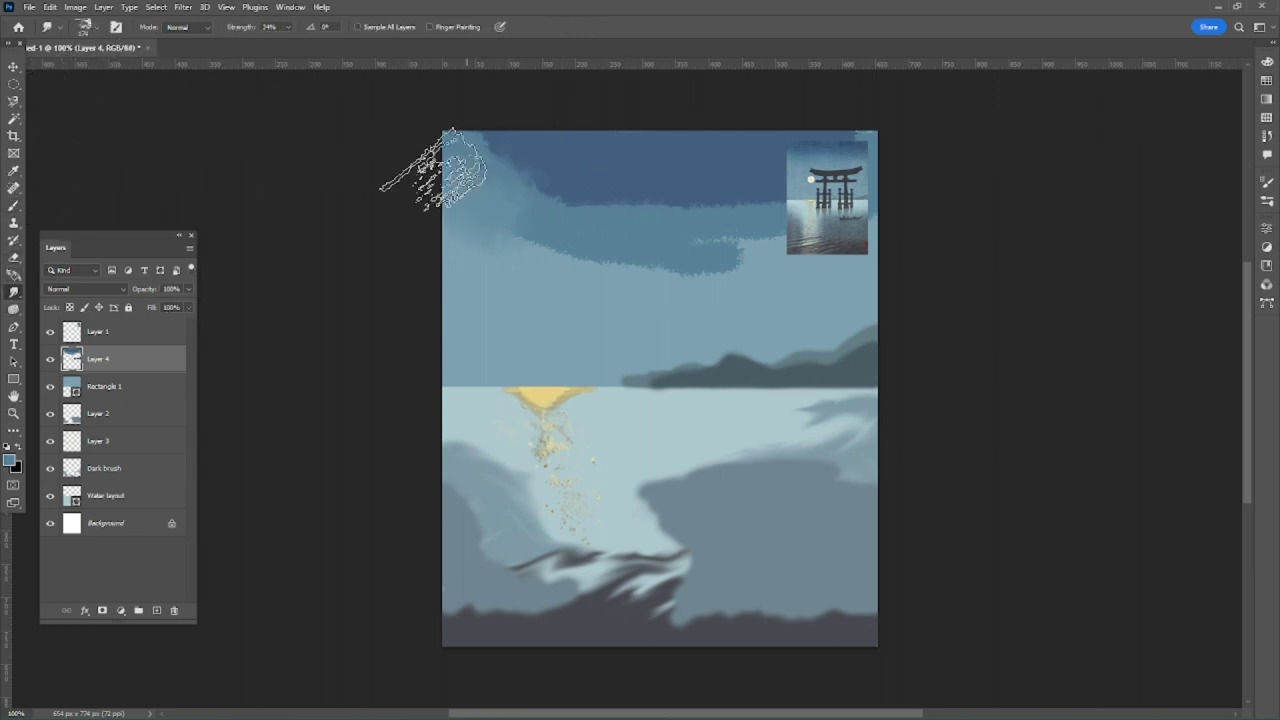
mouse_move(534, 220)
mouse_down()
mouse_move(604, 240)
mouse_move(816, 254)
mouse_up()
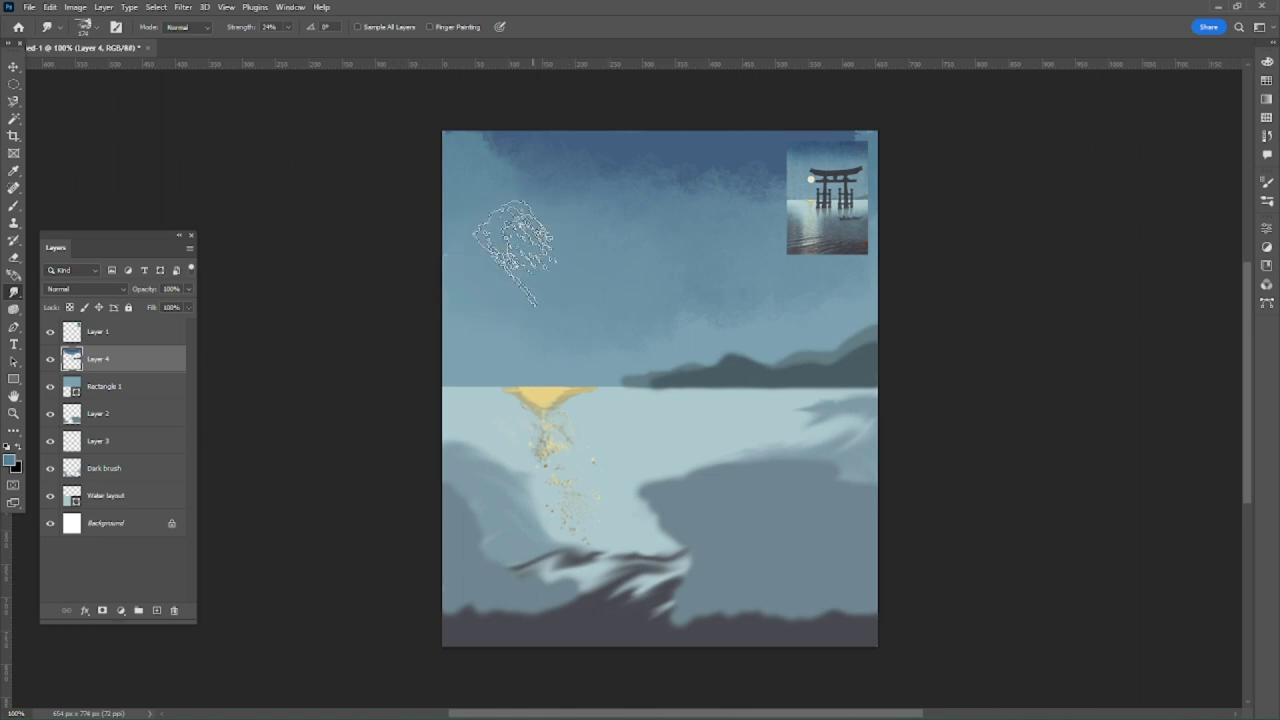
mouse_move(514, 243)
mouse_down()
mouse_move(506, 200)
mouse_move(505, 160)
mouse_up()
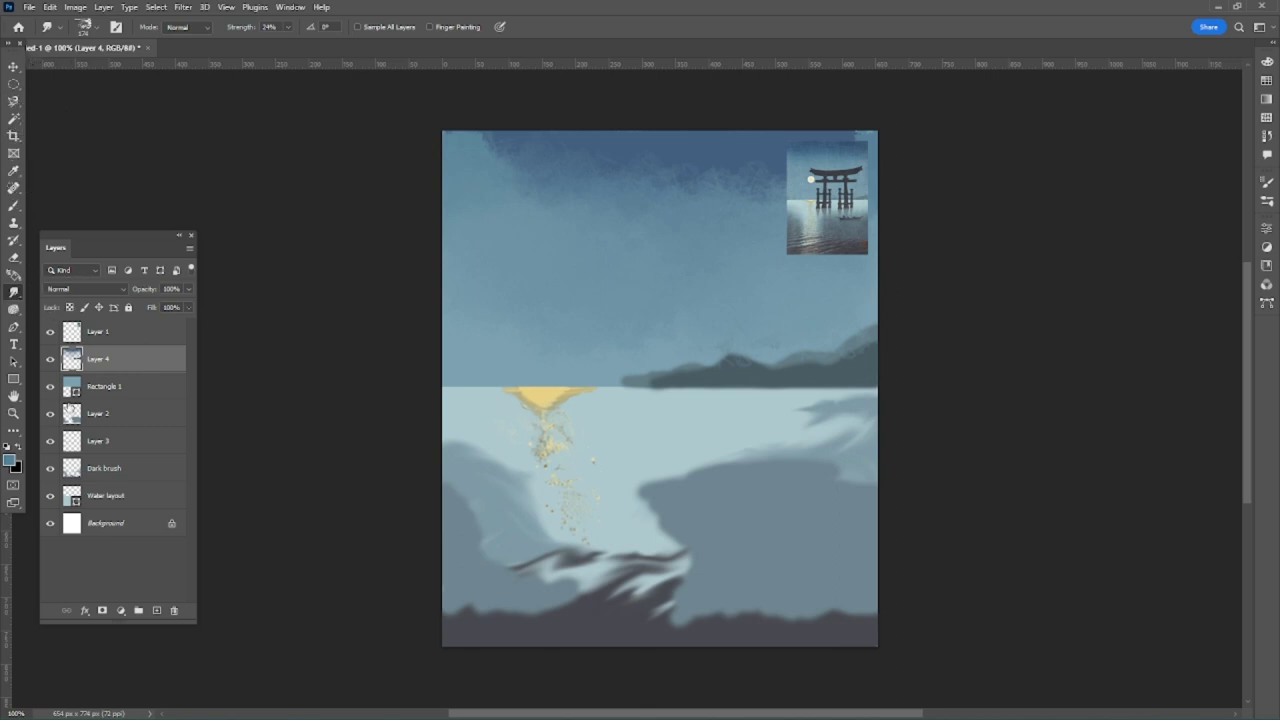
key(b)
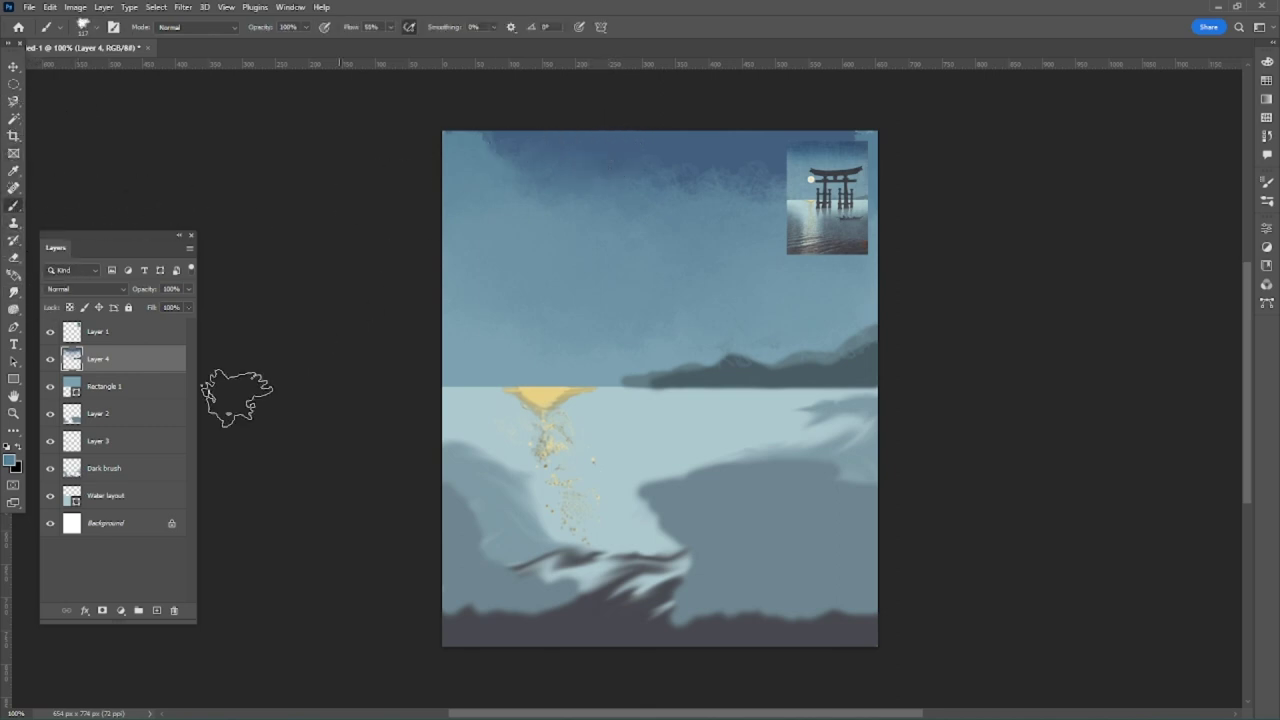
key(i)
click(10, 459)
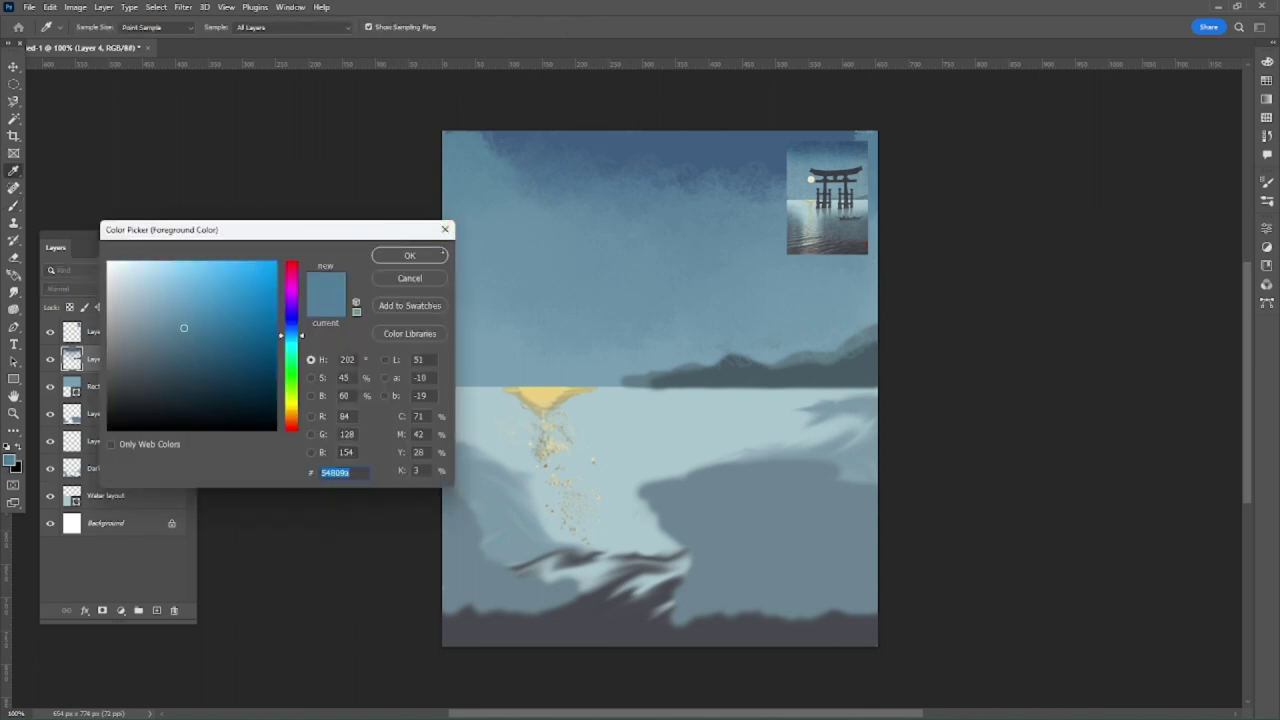
key(Return)
key(b)
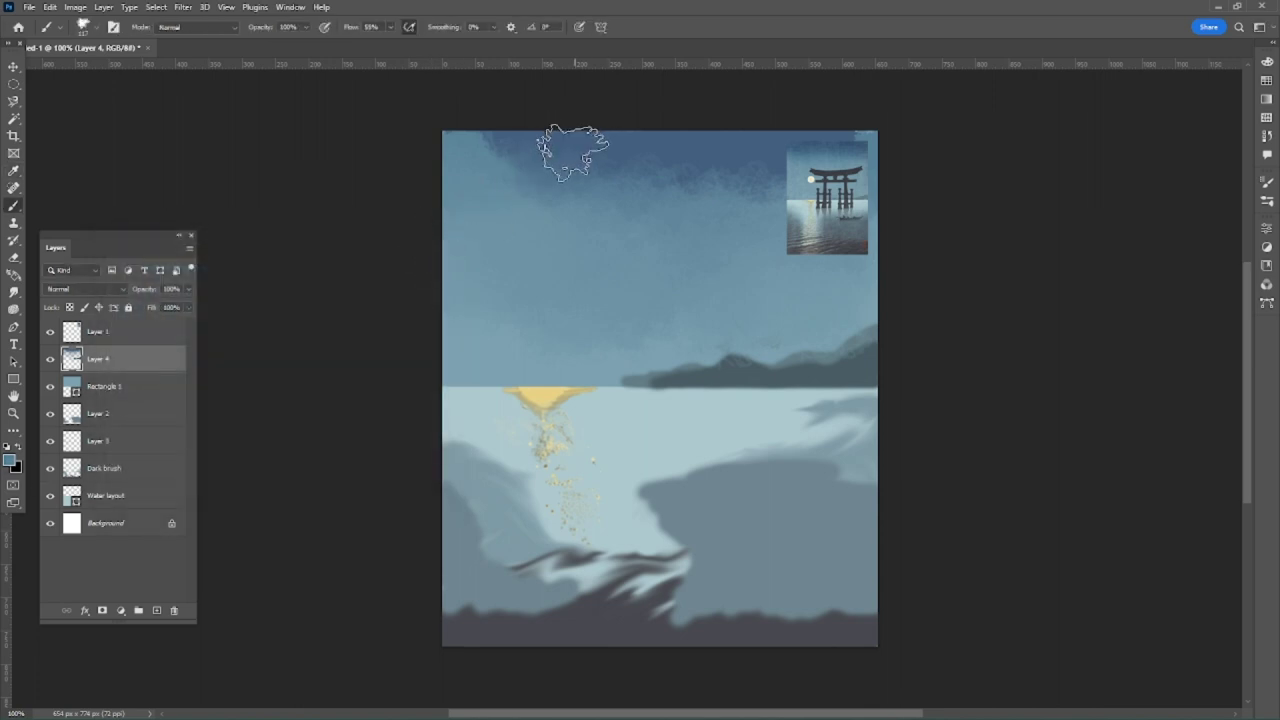
Pick up a darker blue and paint it broadly over the upper sky in a downward-curving shape.
key(i)
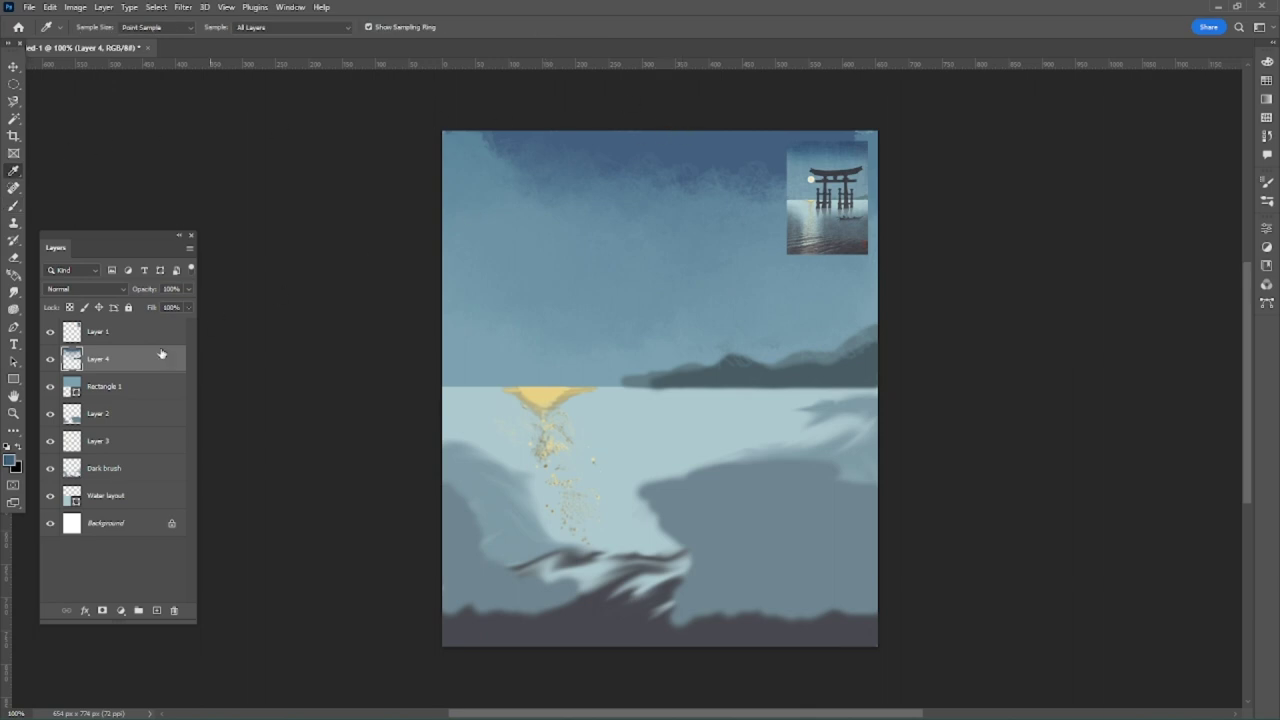
key(b)
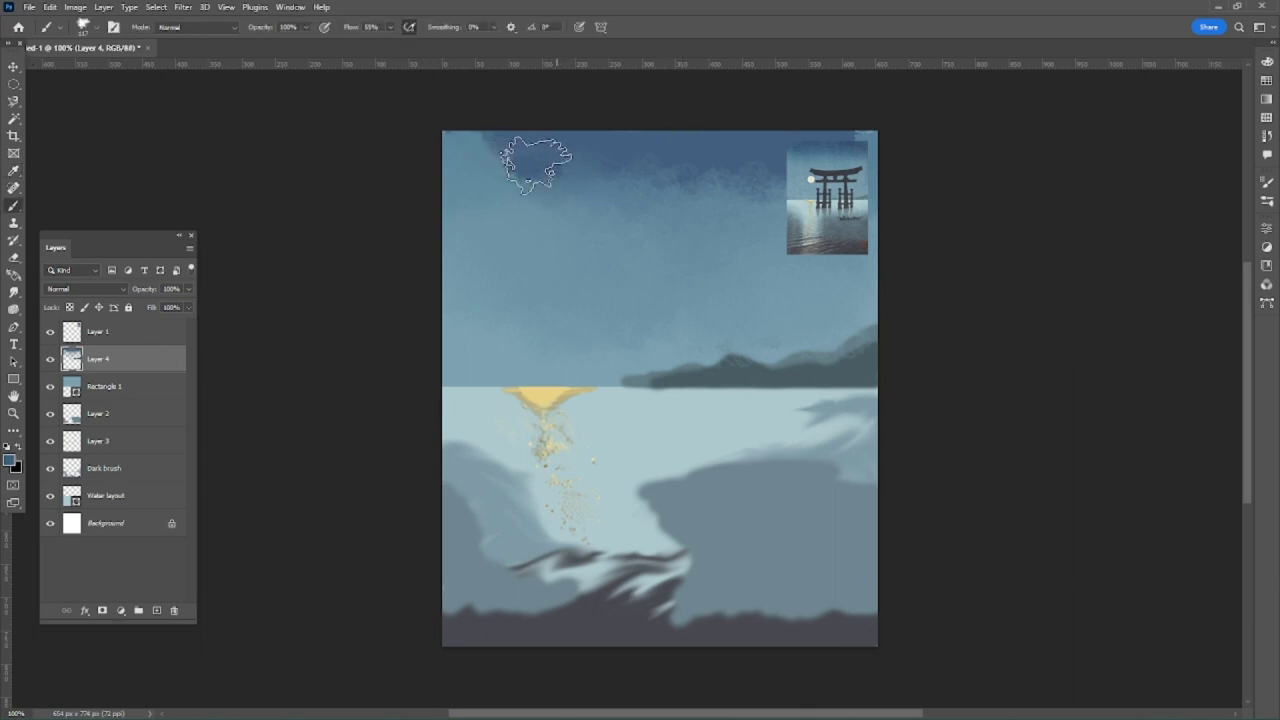
mouse_move(543, 160)
mouse_down()
mouse_move(593, 191)
mouse_move(698, 187)
mouse_move(634, 177)
mouse_move(687, 190)
mouse_move(757, 182)
mouse_move(768, 195)
mouse_move(548, 183)
mouse_move(536, 208)
mouse_move(482, 178)
mouse_move(496, 154)
mouse_move(640, 213)
mouse_move(722, 222)
mouse_move(812, 200)
mouse_move(850, 150)
mouse_up()
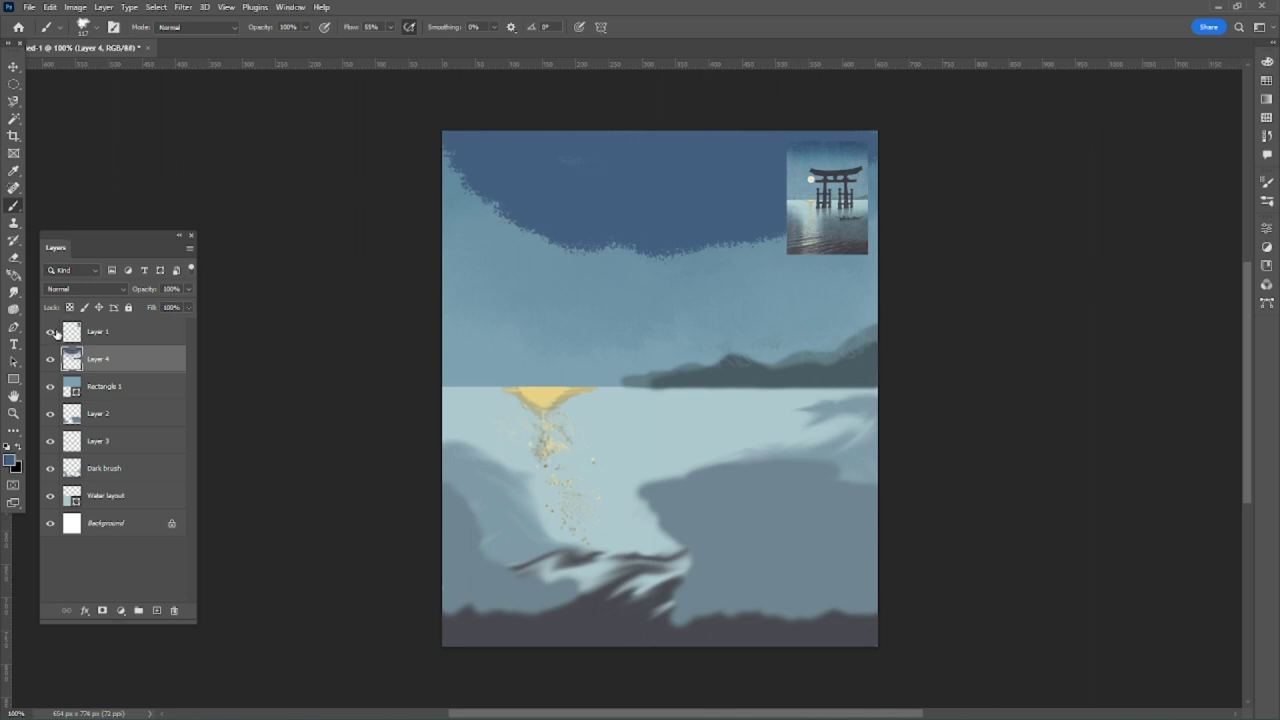
Smudge the new dark blue area and its curved lower edge into the surrounding lighter sky.
key(r)
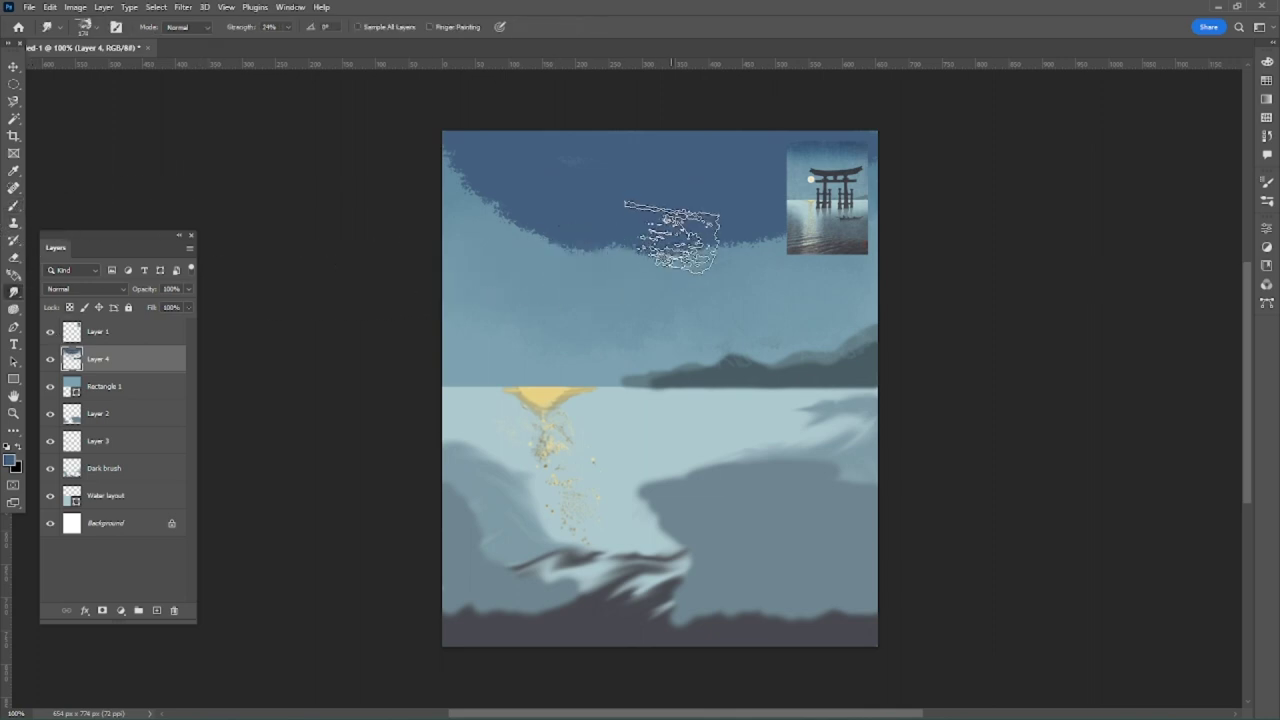
mouse_move(666, 243)
mouse_down()
mouse_move(563, 248)
mouse_move(510, 219)
mouse_move(528, 213)
mouse_move(490, 187)
mouse_move(658, 246)
mouse_move(796, 212)
mouse_move(811, 186)
mouse_move(582, 204)
mouse_move(531, 155)
mouse_move(665, 135)
mouse_move(774, 155)
mouse_move(781, 168)
mouse_move(595, 237)
mouse_move(535, 243)
mouse_move(628, 261)
mouse_move(727, 240)
mouse_move(757, 249)
mouse_move(767, 200)
mouse_move(510, 259)
mouse_move(588, 317)
mouse_move(618, 211)
mouse_move(184, 192)
mouse_up()
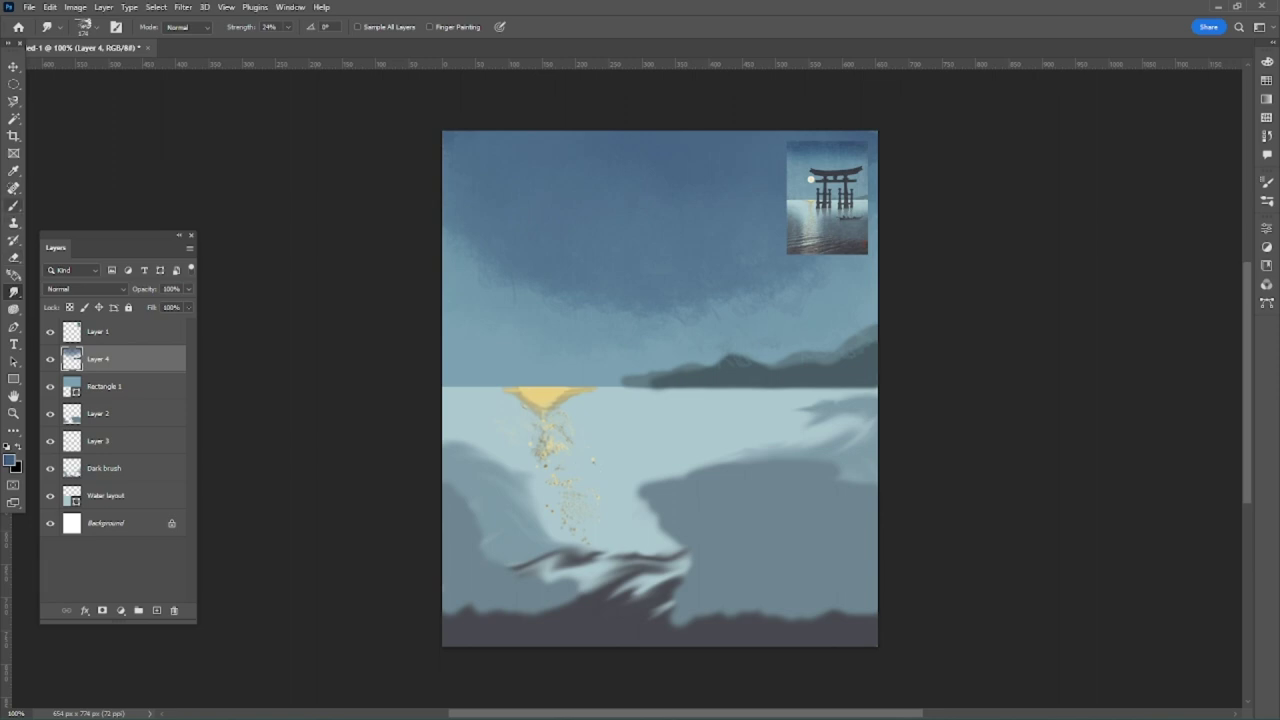
Pick a darker blue from the reference print's sky and paint it in a broad band across the top of the sky.
key(b)
click(10, 459)
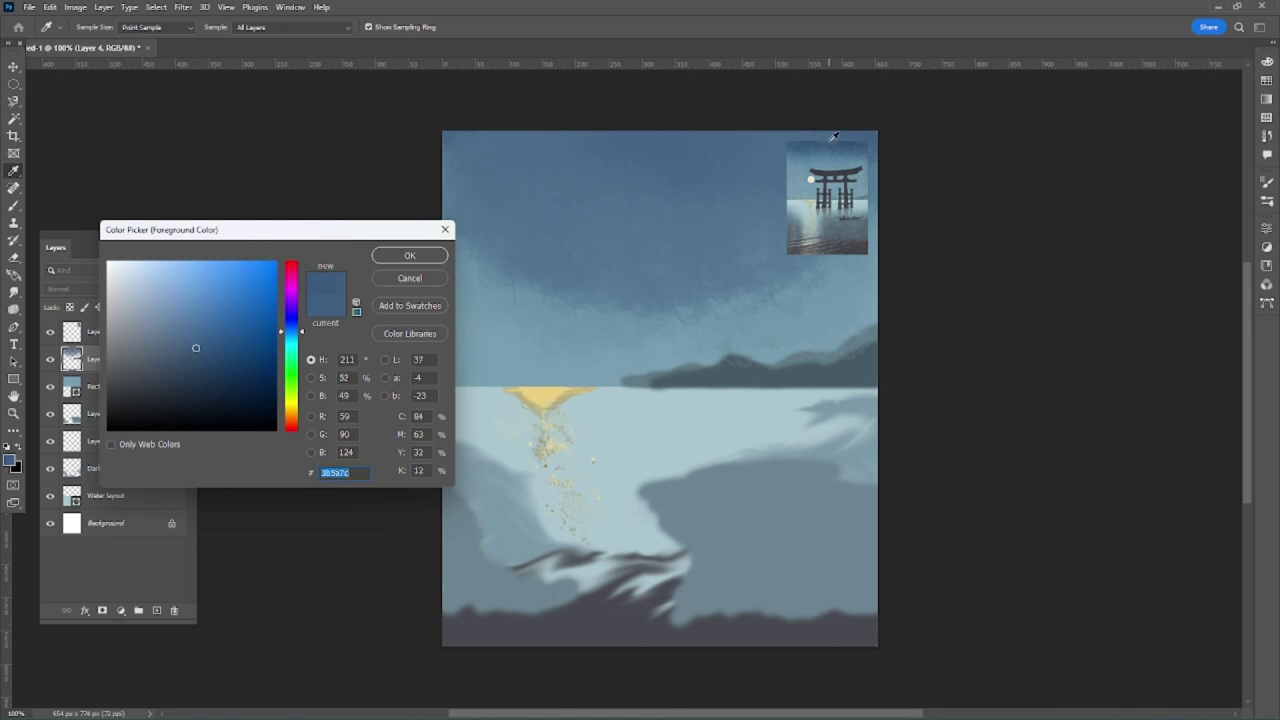
click(409, 255)
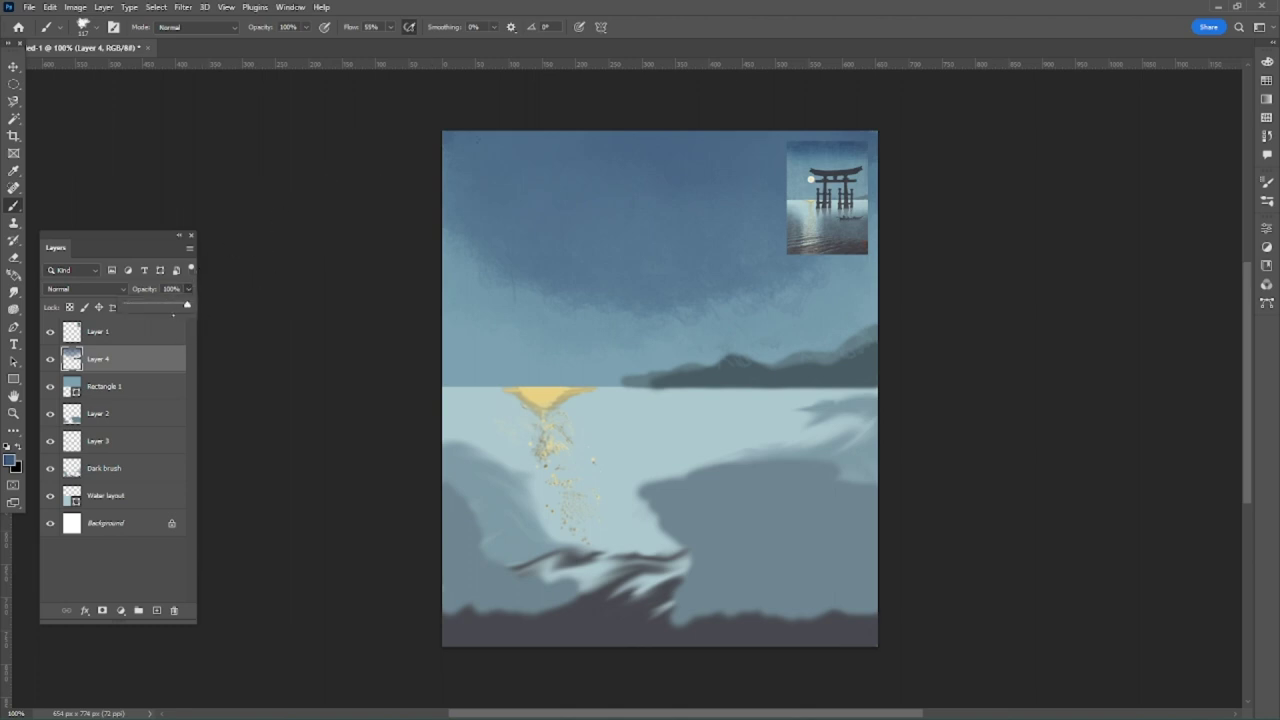
key(ctrl+z)
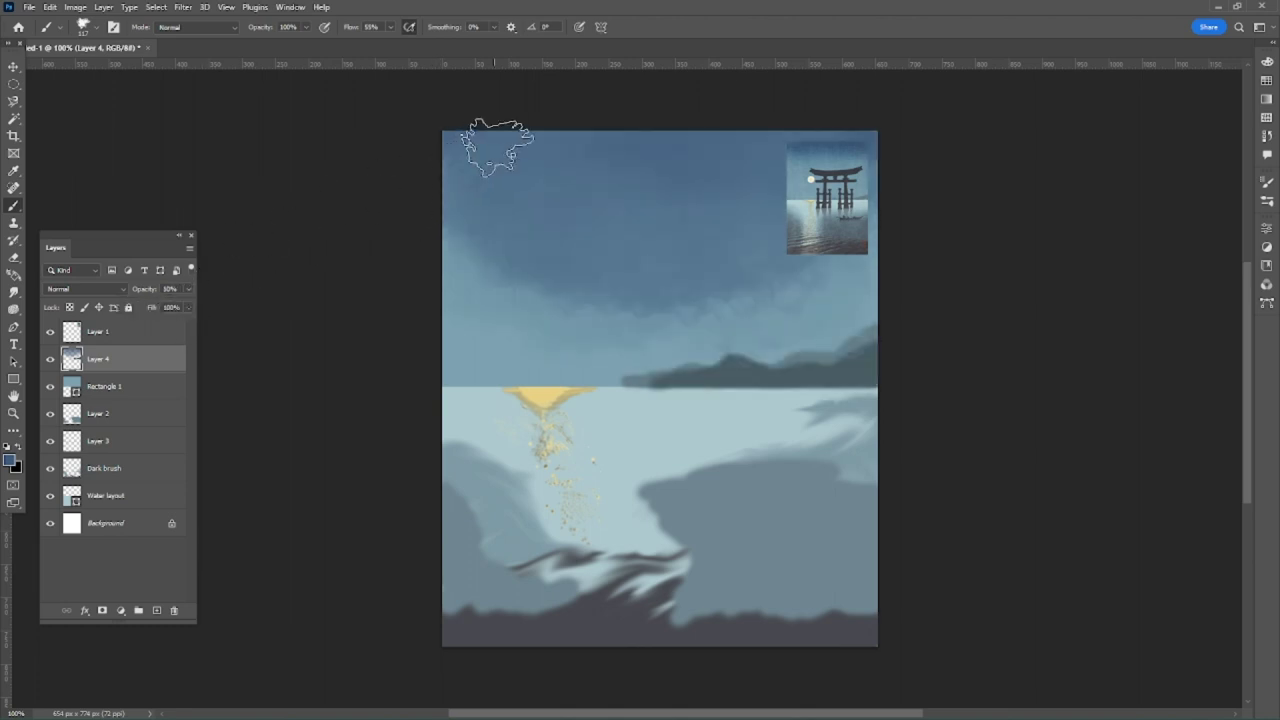
mouse_move(511, 142)
mouse_down()
mouse_move(550, 133)
mouse_move(630, 149)
mouse_move(813, 134)
mouse_move(485, 130)
mouse_move(643, 146)
mouse_move(509, 153)
mouse_move(619, 160)
mouse_move(575, 162)
mouse_move(784, 165)
mouse_move(589, 165)
mouse_move(757, 182)
mouse_move(581, 183)
mouse_move(608, 162)
mouse_move(475, 145)
mouse_move(793, 149)
mouse_move(695, 178)
mouse_move(549, 167)
mouse_move(537, 180)
mouse_move(775, 160)
mouse_up()
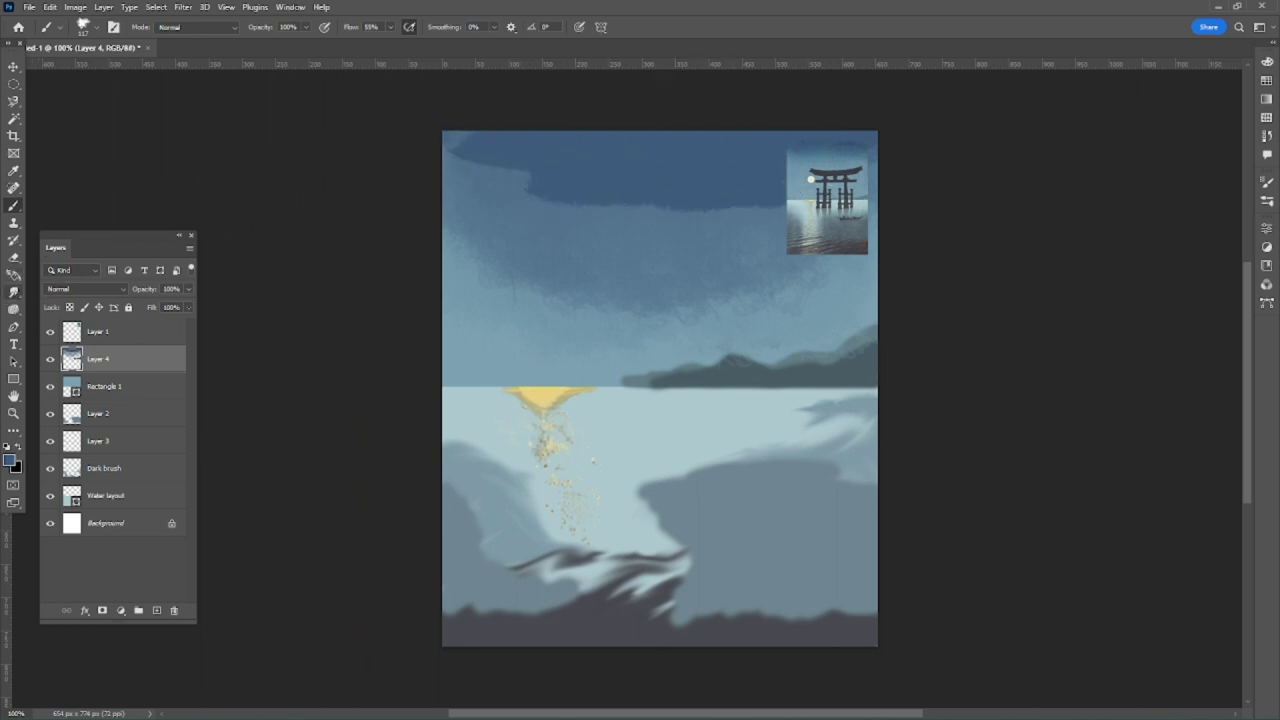
Smudge the dark blue top band's rough lower edge into the sky below it.
click(13, 291)
click(88, 26)
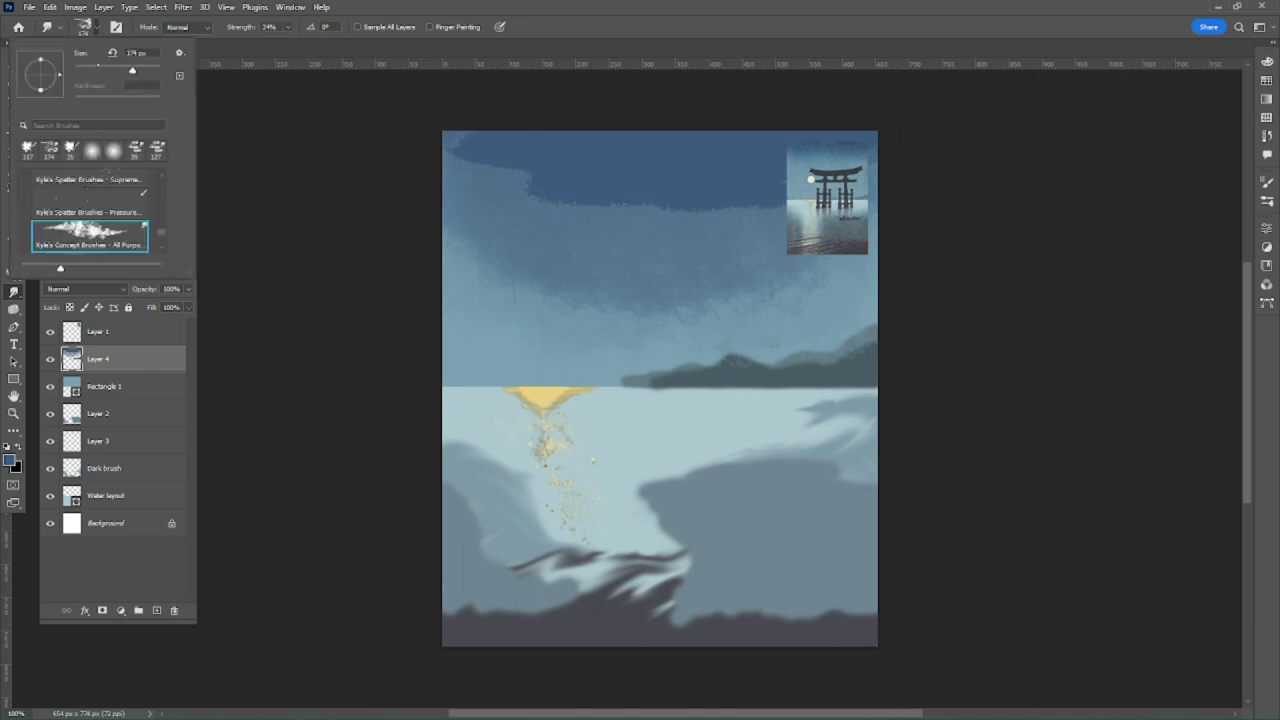
key(Return)
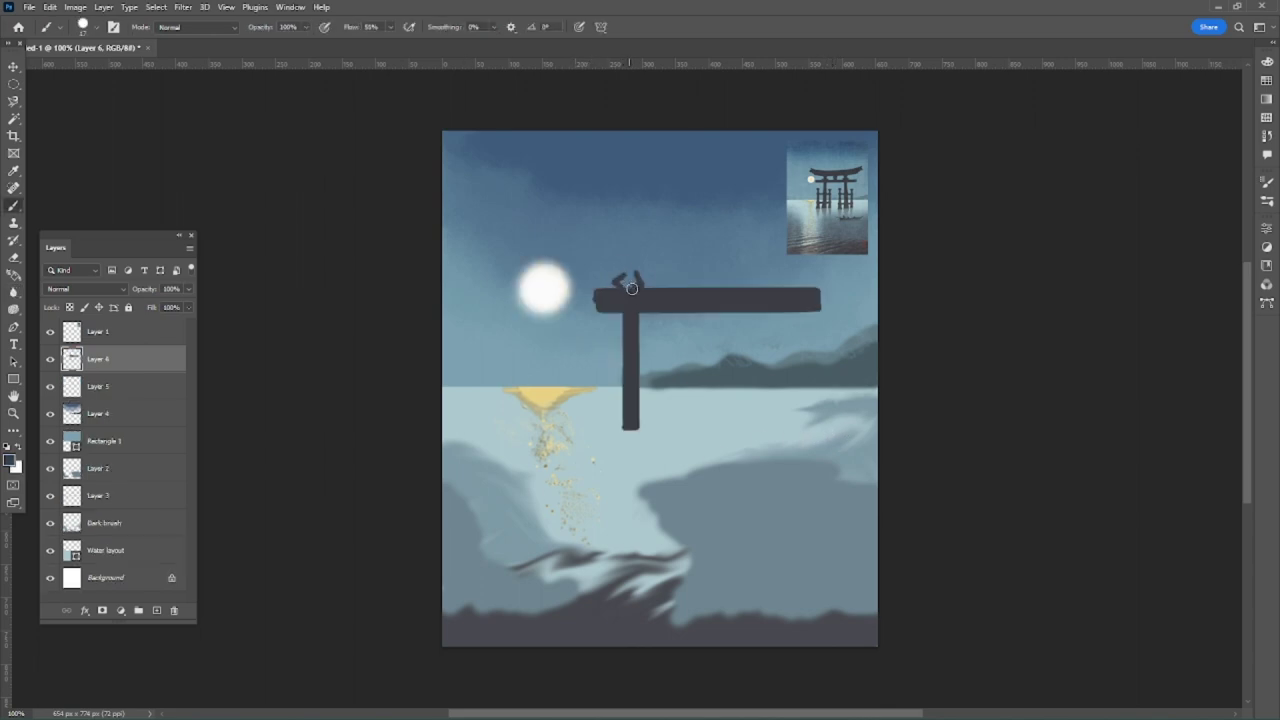
Paint a dark flared bracket on top of the gate's crossbeam, directly above the left pillar.
mouse_move(629, 288)
mouse_down()
mouse_move(641, 274)
mouse_move(651, 285)
mouse_move(627, 276)
mouse_up()
mouse_move(617, 258)
mouse_down()
mouse_move(645, 252)
mouse_move(631, 245)
mouse_up()
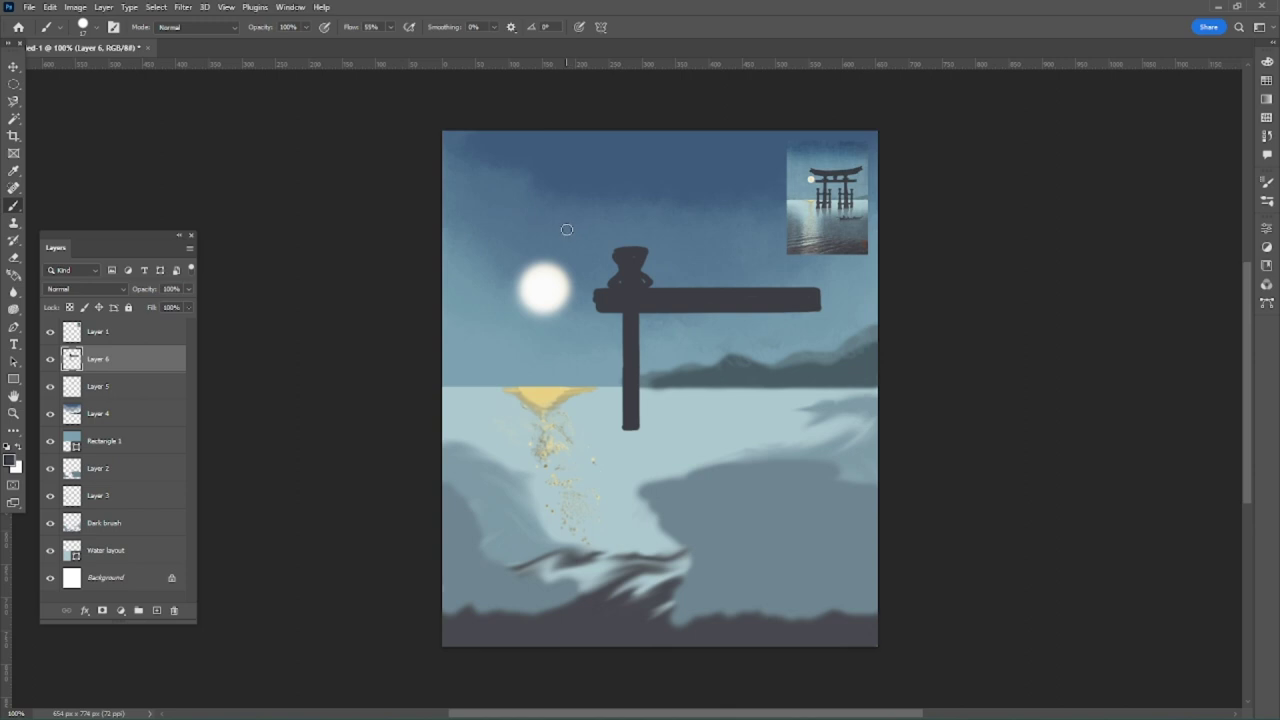
mouse_move(562, 225)
mouse_down()
mouse_move(618, 250)
mouse_move(766, 246)
mouse_up()
key(ctrl+z)
Paint the gate's right pillar from the crossbeam down into the water and give both pillars flared bases.
drag(765, 312, 763, 362)
mouse_move(762, 306)
mouse_down()
mouse_move(761, 428)
mouse_move(779, 429)
mouse_move(778, 310)
mouse_move(765, 427)
mouse_move(764, 378)
mouse_move(765, 416)
mouse_move(782, 432)
mouse_move(778, 409)
mouse_move(788, 433)
mouse_move(780, 427)
mouse_up()
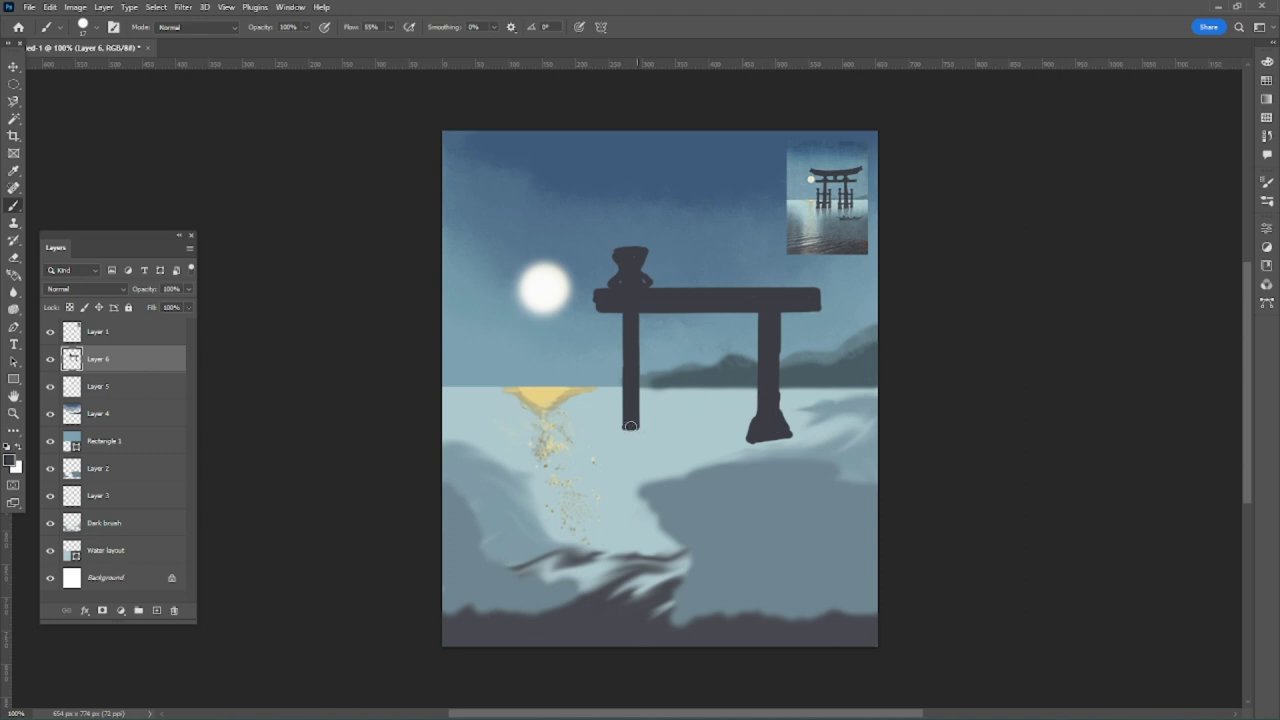
mouse_move(634, 415)
mouse_down()
mouse_move(648, 424)
mouse_move(627, 406)
mouse_move(617, 428)
mouse_move(650, 430)
mouse_move(634, 401)
mouse_up()
mouse_move(603, 357)
mouse_down()
mouse_move(620, 384)
mouse_move(636, 360)
mouse_move(656, 360)
mouse_move(622, 386)
mouse_move(666, 385)
mouse_up()
key(ctrl+z)
key(ctrl+z)
Paint the left pillar's support frame with a thin crossbar, two short side posts with pointed caps, and lower braces.
mouse_move(600, 357)
mouse_down()
mouse_move(659, 356)
mouse_move(659, 424)
mouse_up()
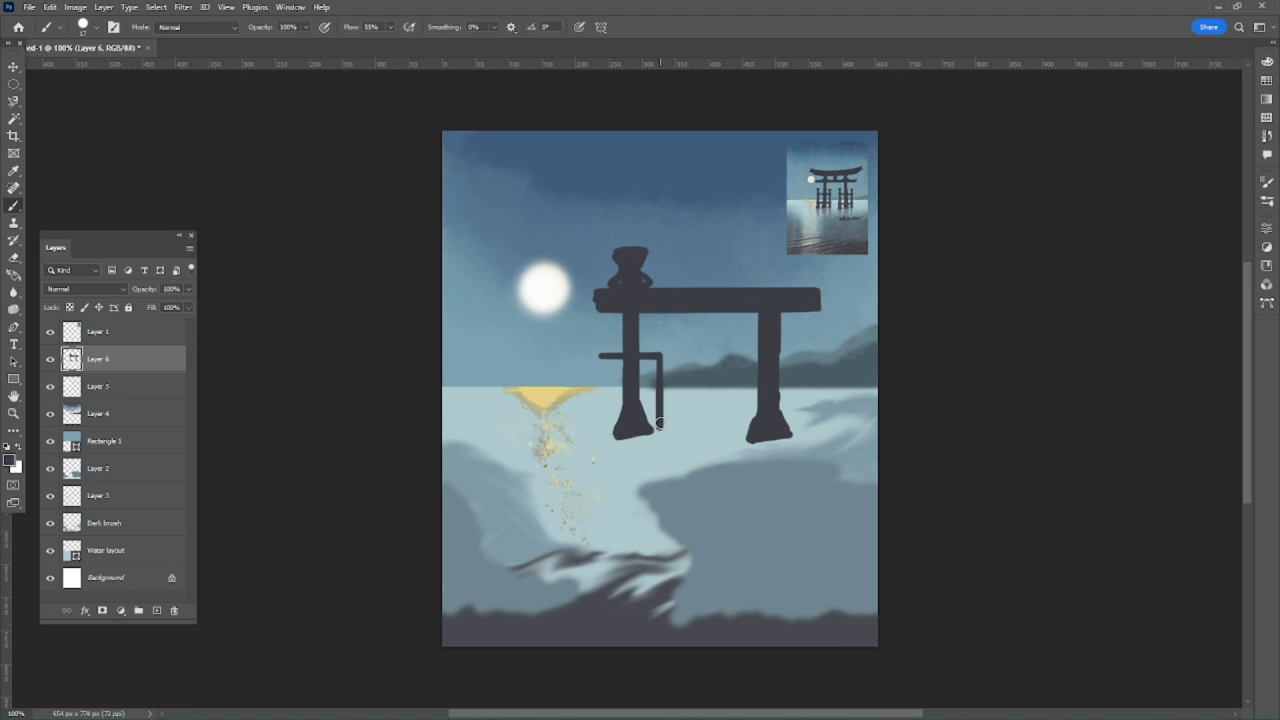
mouse_move(657, 427)
mouse_down()
mouse_move(670, 414)
mouse_move(663, 355)
mouse_move(604, 360)
mouse_up()
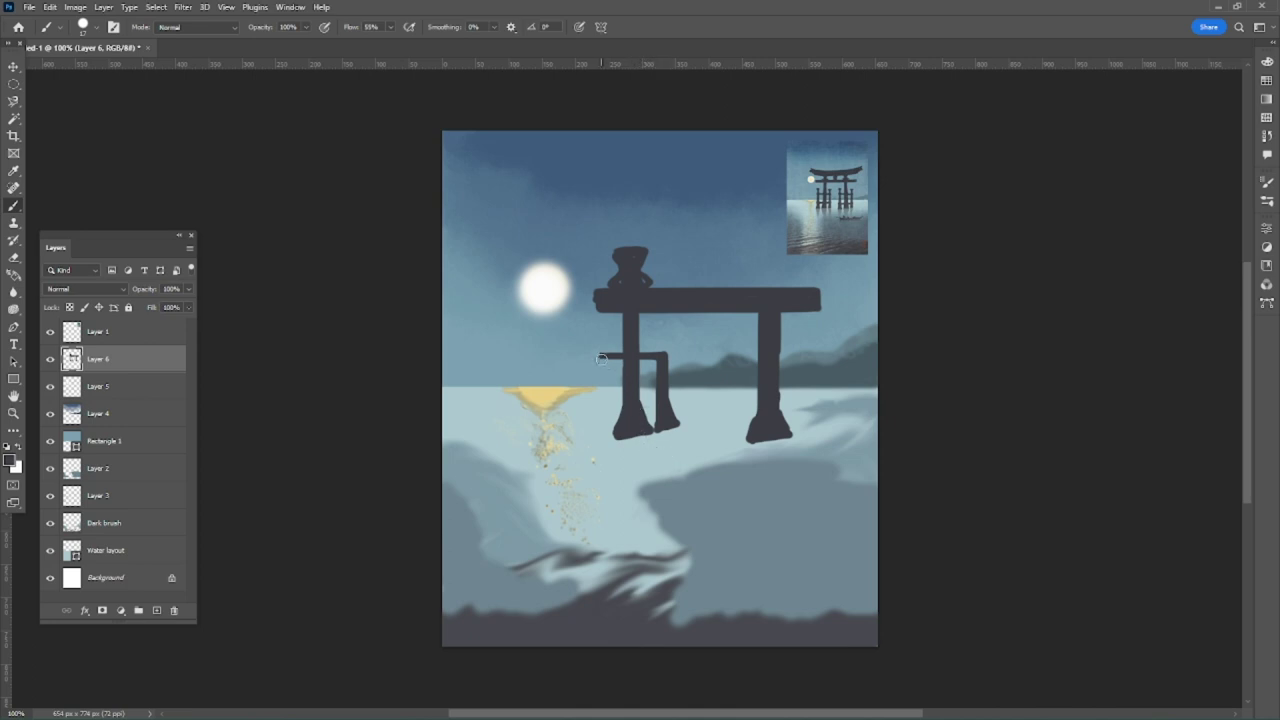
drag(600, 354, 601, 437)
mouse_move(595, 440)
mouse_down()
mouse_move(594, 358)
mouse_move(592, 436)
mouse_up()
mouse_move(660, 347)
mouse_down()
mouse_move(663, 334)
mouse_move(586, 349)
mouse_move(608, 344)
mouse_up()
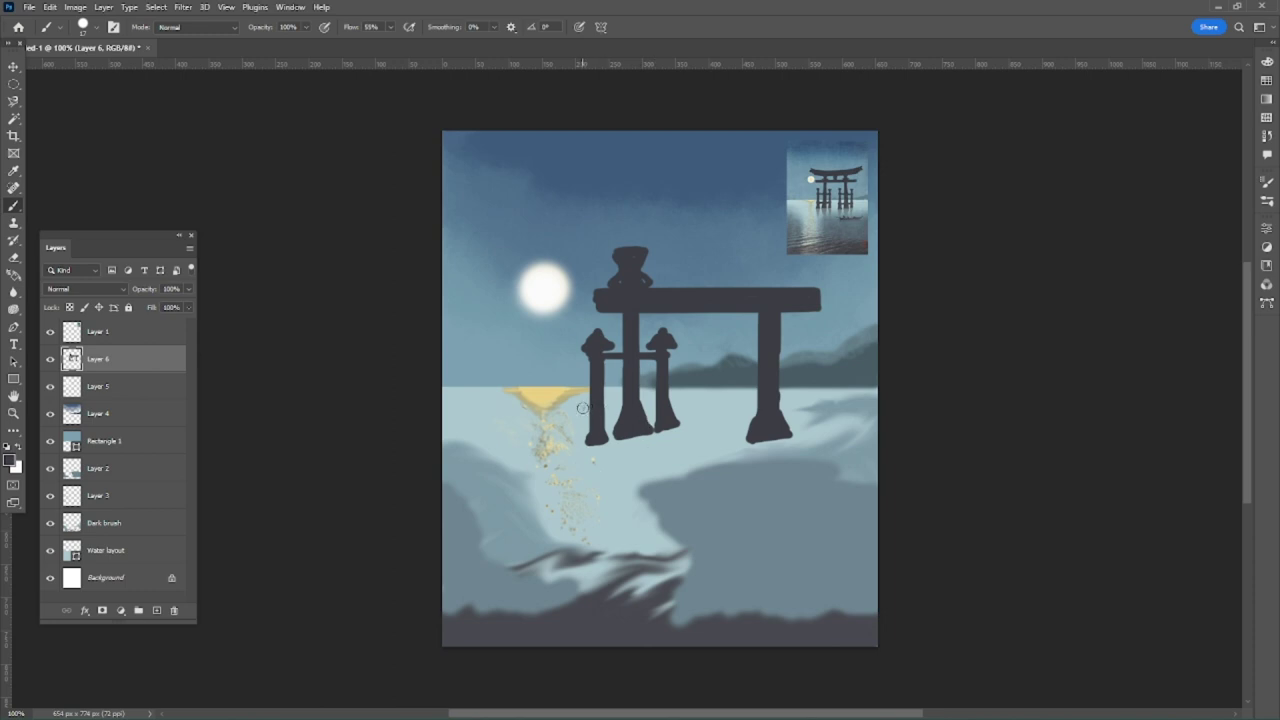
mouse_move(582, 408)
mouse_down()
mouse_move(664, 403)
mouse_move(598, 404)
mouse_up()
Paint a thin crossbar across the right pillar, with a flared outer post at its right end and a diagonal brace.
shift+click(738, 356)
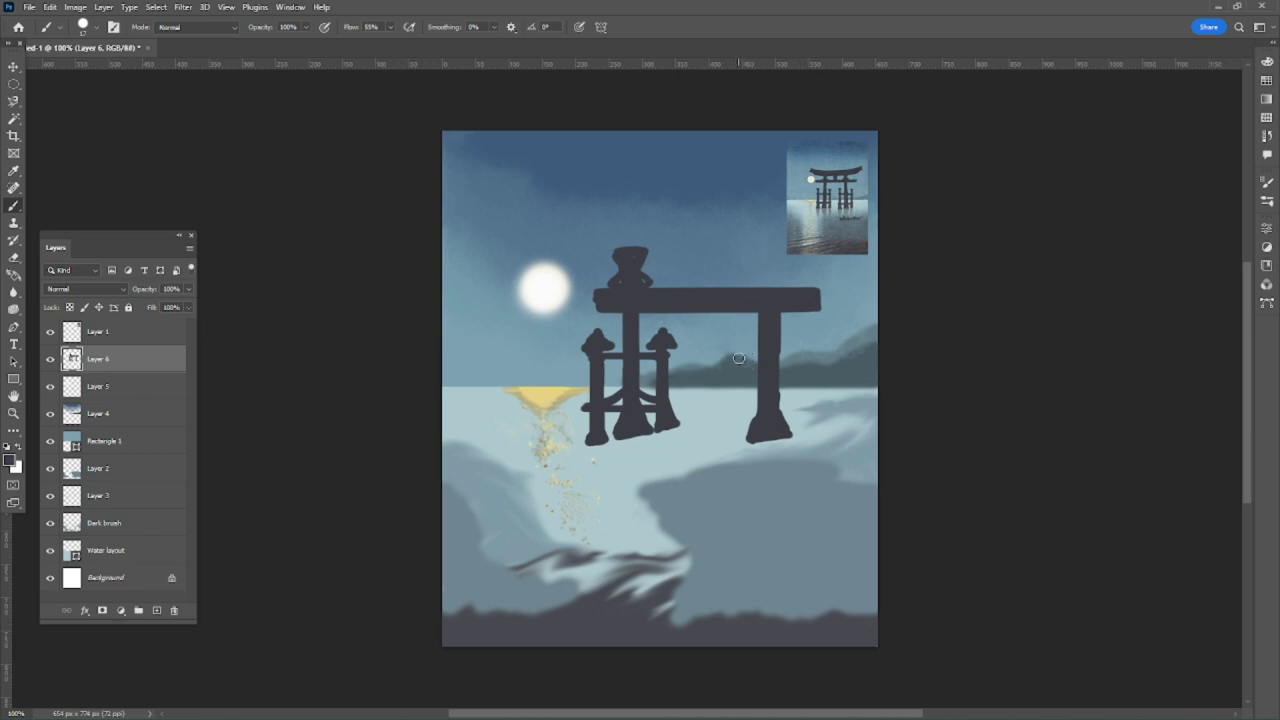
drag(730, 354, 820, 352)
mouse_move(816, 353)
mouse_down()
mouse_move(806, 424)
mouse_move(817, 427)
mouse_up()
mouse_move(827, 428)
mouse_down()
mouse_move(817, 360)
mouse_move(812, 413)
mouse_move(814, 355)
mouse_move(805, 387)
mouse_move(776, 395)
mouse_move(818, 418)
mouse_up()
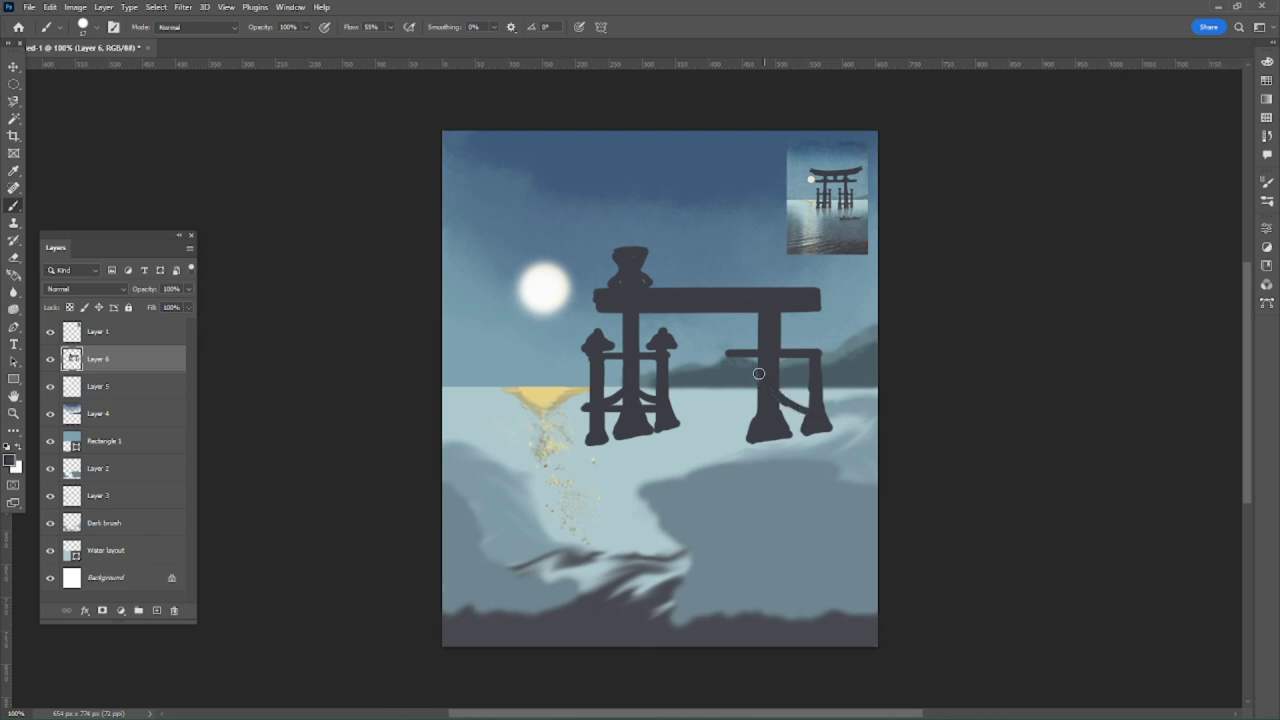
Complete the right pillar's support frame with an inner post, pointed caps on both side posts, and lower braces.
drag(728, 352, 727, 430)
mouse_move(731, 441)
mouse_down()
mouse_move(716, 444)
mouse_move(726, 336)
mouse_up()
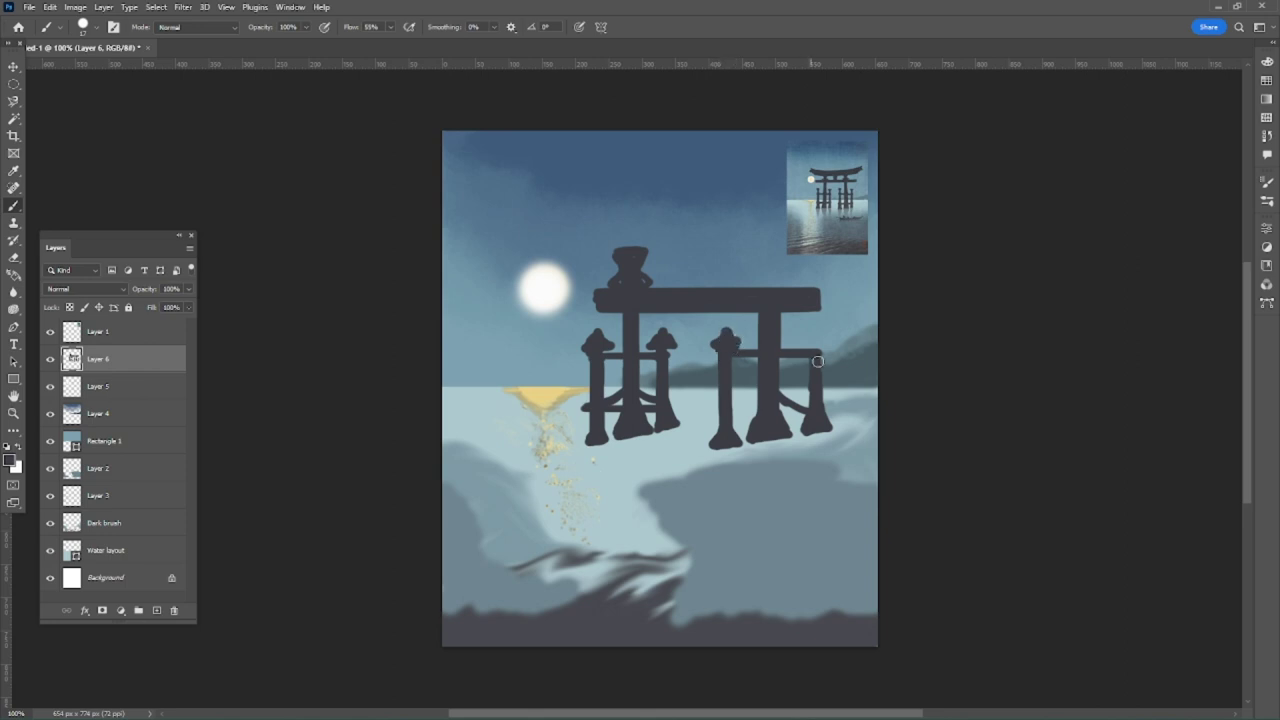
drag(815, 357, 812, 331)
drag(726, 425, 767, 378)
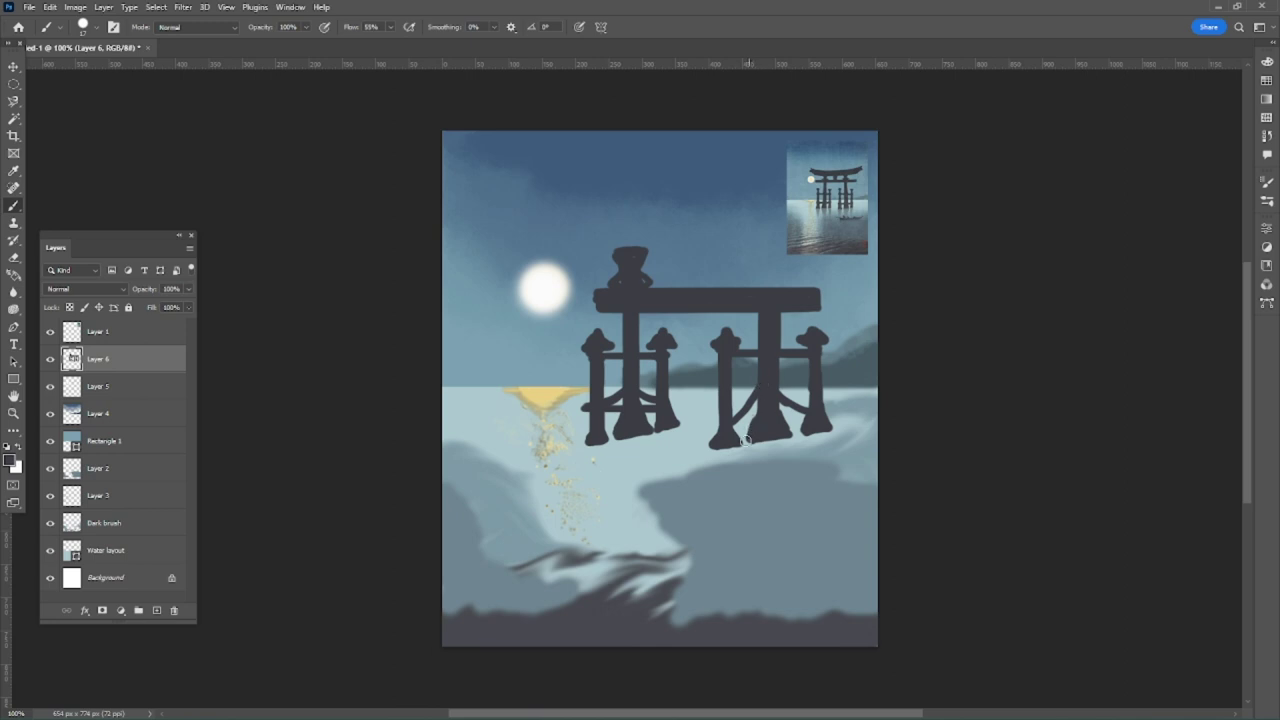
drag(719, 415, 735, 421)
mouse_move(815, 402)
mouse_down()
mouse_move(803, 418)
mouse_move(824, 413)
mouse_move(739, 433)
mouse_move(755, 424)
mouse_move(731, 421)
mouse_move(790, 419)
mouse_up()
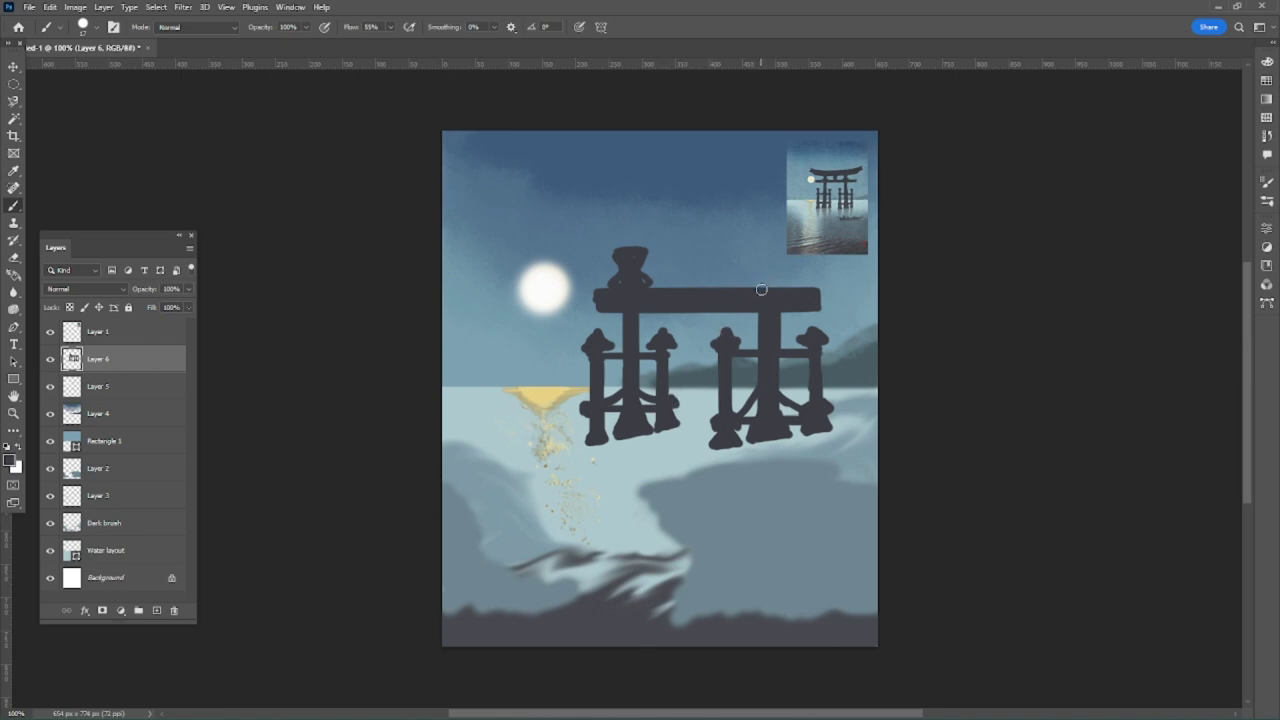
Paint a matching bracket above the right pillar and a thin top beam with an upturned left end across both brackets.
mouse_move(759, 290)
mouse_down()
mouse_move(759, 268)
mouse_move(785, 268)
mouse_move(793, 287)
mouse_move(765, 282)
mouse_move(767, 262)
mouse_move(779, 262)
mouse_move(774, 293)
mouse_move(773, 279)
mouse_up()
mouse_move(782, 258)
mouse_down()
mouse_move(752, 252)
mouse_move(787, 249)
mouse_up()
mouse_move(642, 265)
mouse_down()
mouse_move(588, 231)
mouse_move(599, 247)
mouse_move(777, 238)
mouse_up()
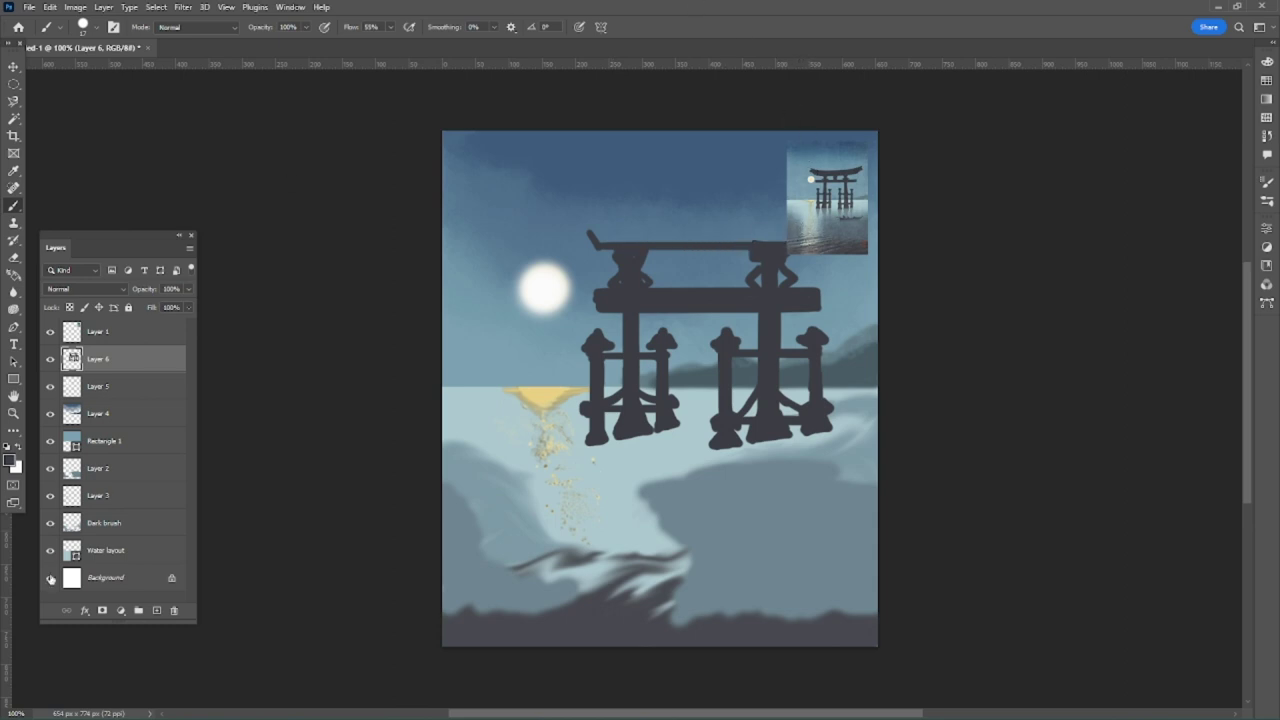
Move the reference print on Layer 1 to the upper left corner of the canvas, clear of the gate.
click(98, 384)
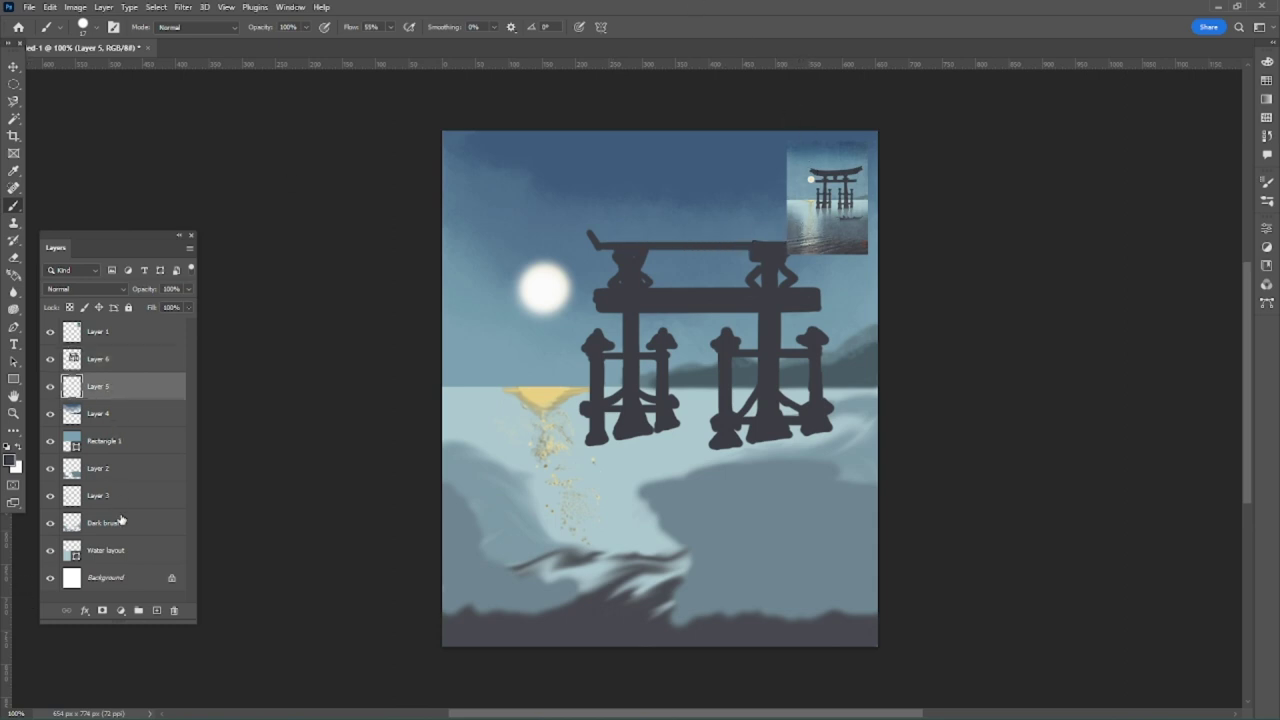
click(122, 334)
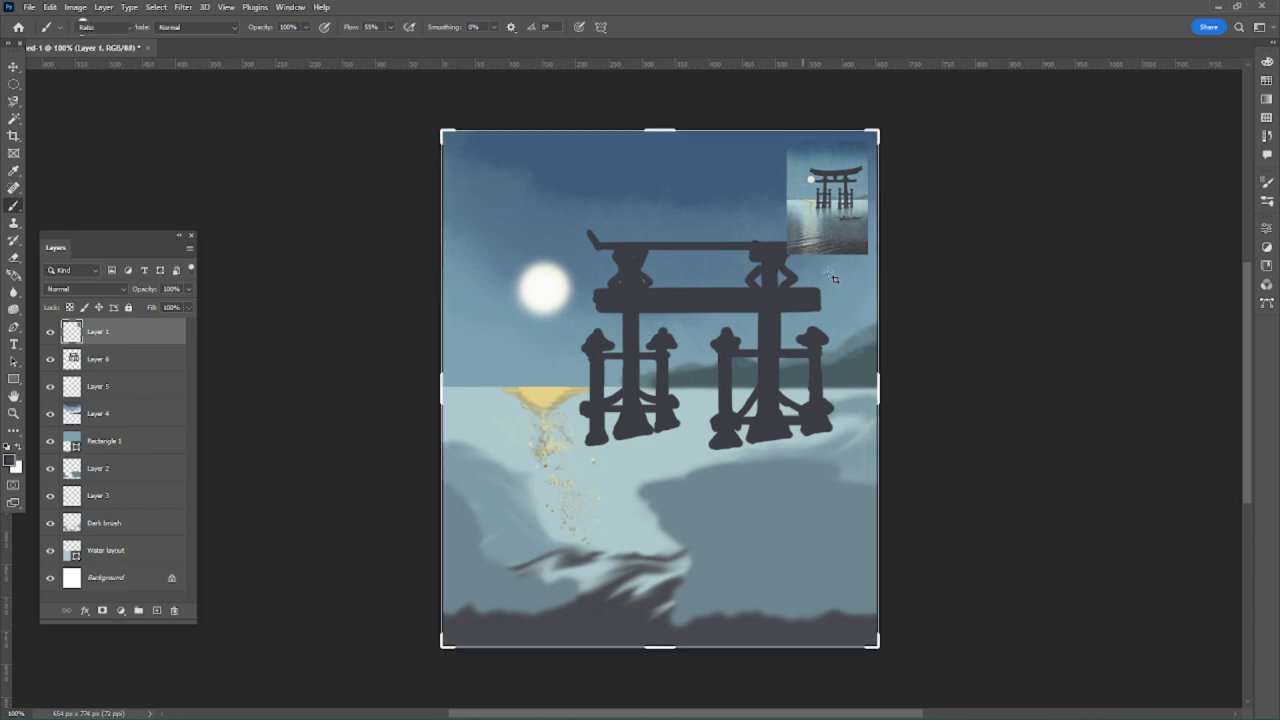
key(v)
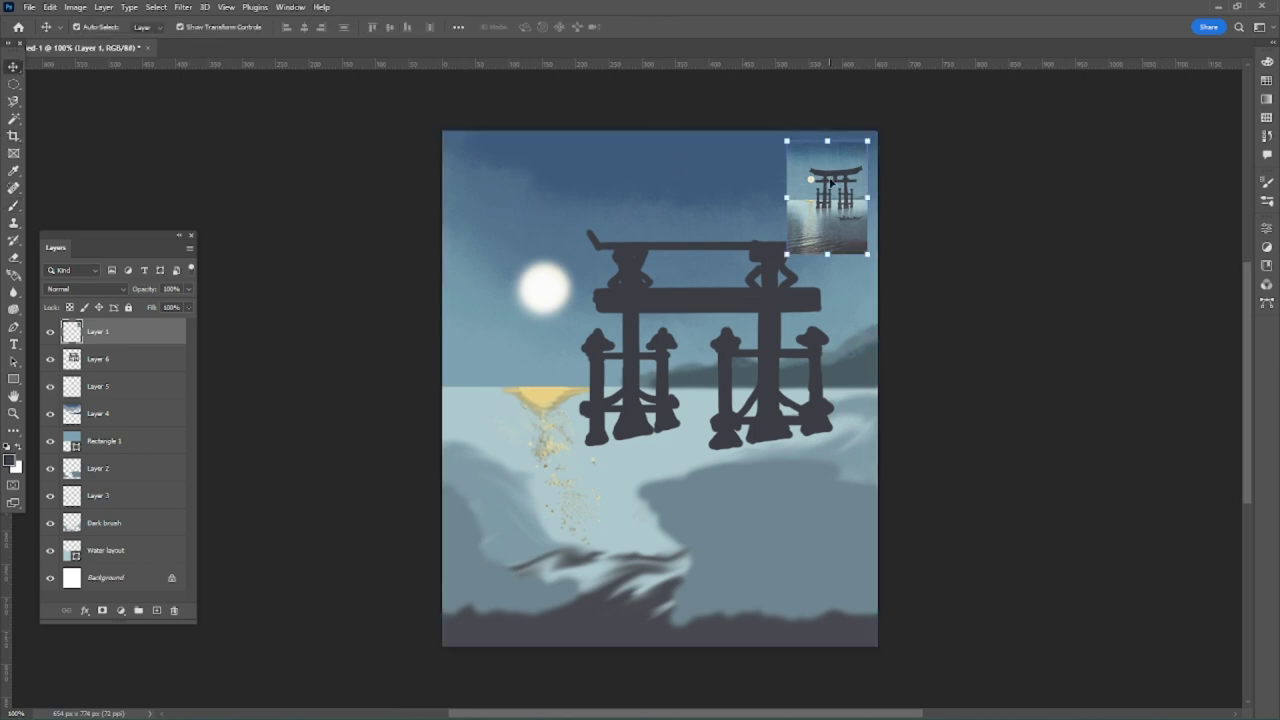
drag(830, 182, 482, 175)
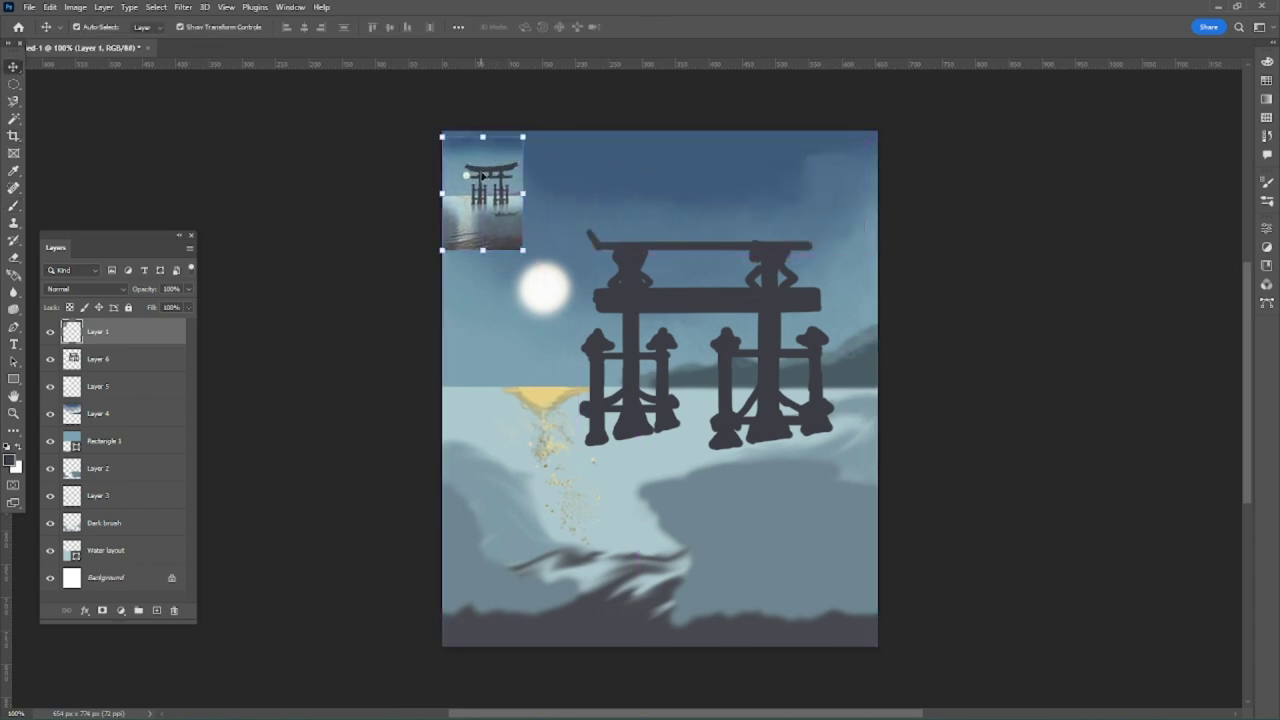
On Layer 6, thicken the gate's top beam and add a wider solid roof slab above it with the Brush.
click(100, 360)
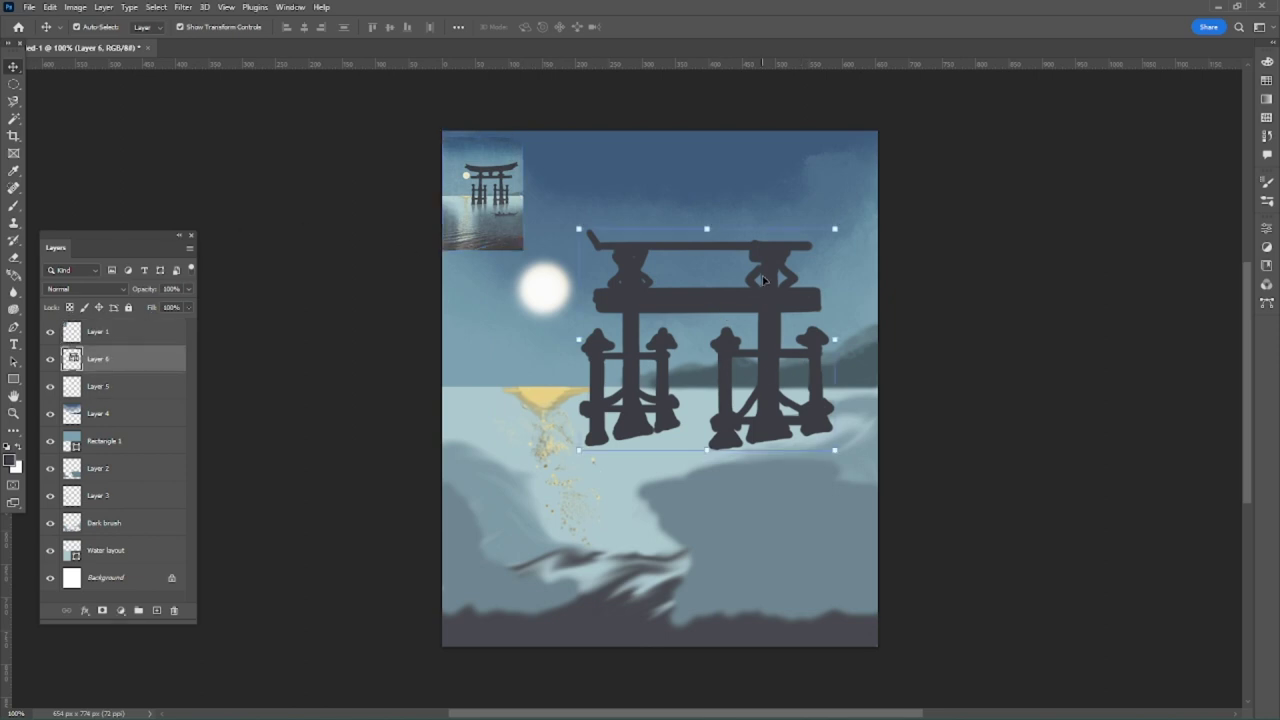
click(13, 205)
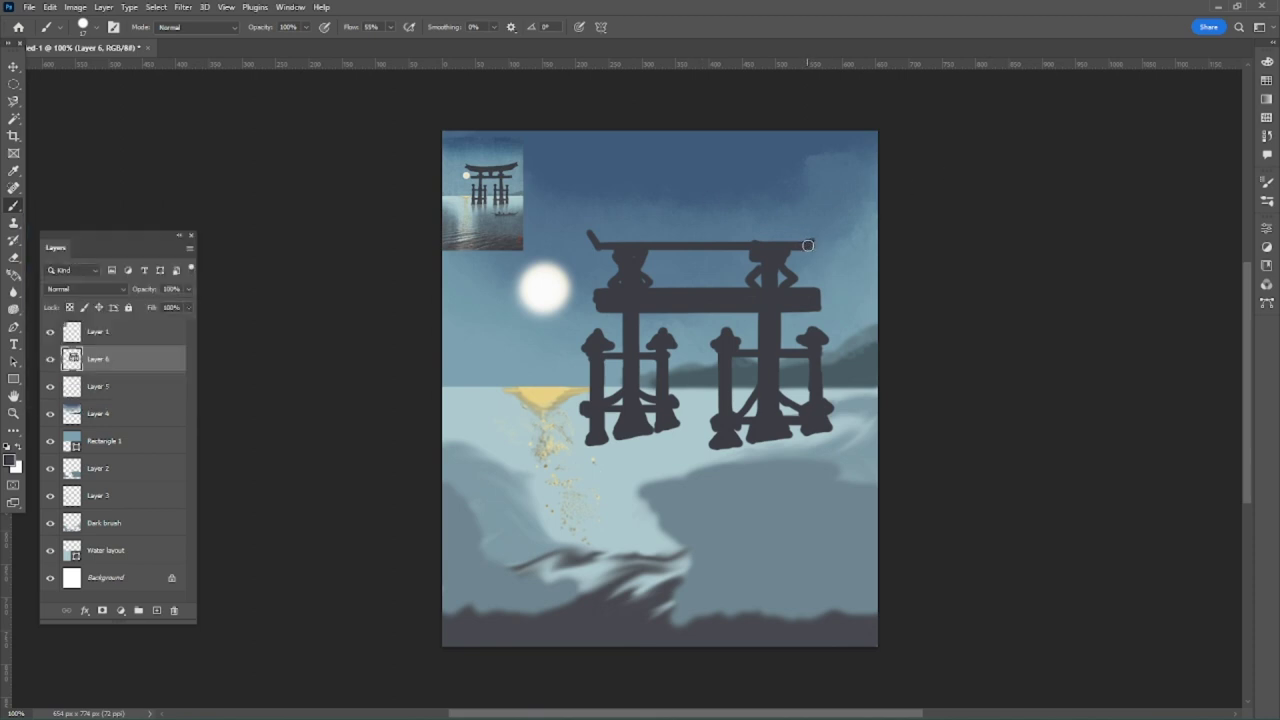
drag(808, 245, 817, 235)
mouse_move(596, 230)
mouse_down()
mouse_move(820, 231)
mouse_move(799, 244)
mouse_move(808, 233)
mouse_move(599, 237)
mouse_move(755, 236)
mouse_up()
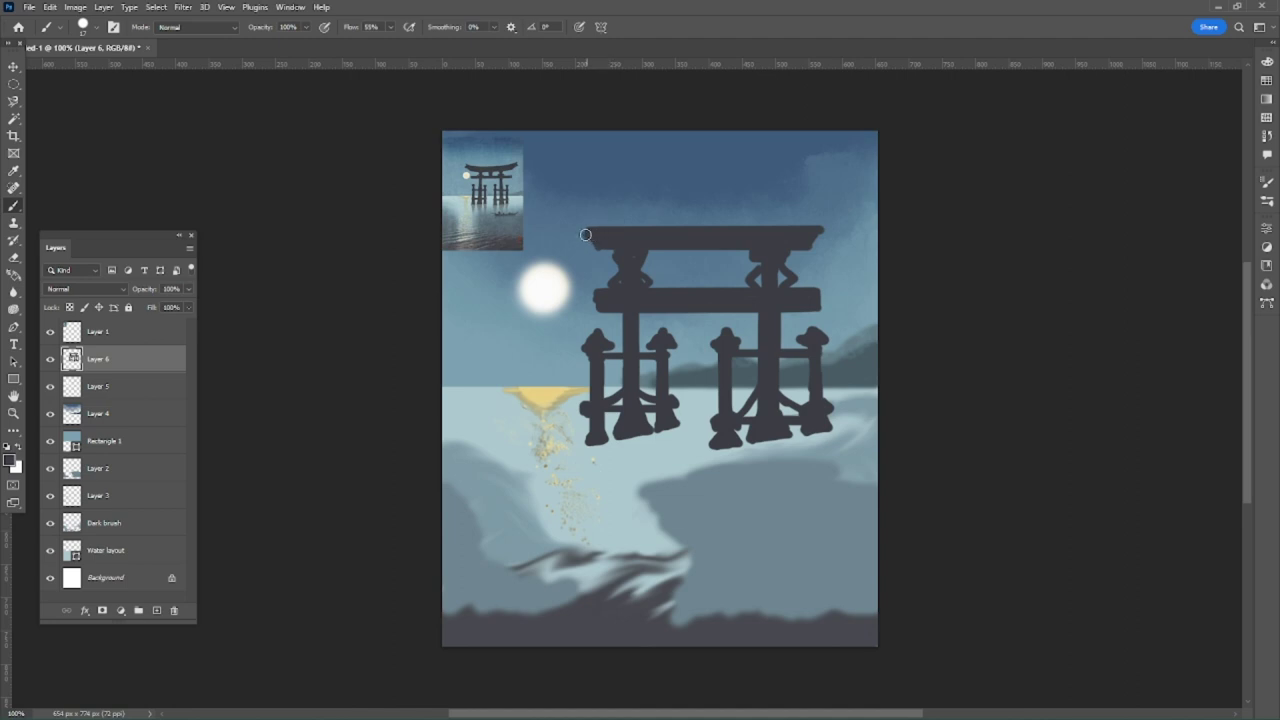
mouse_move(582, 233)
mouse_down()
mouse_move(604, 216)
mouse_move(838, 218)
mouse_up()
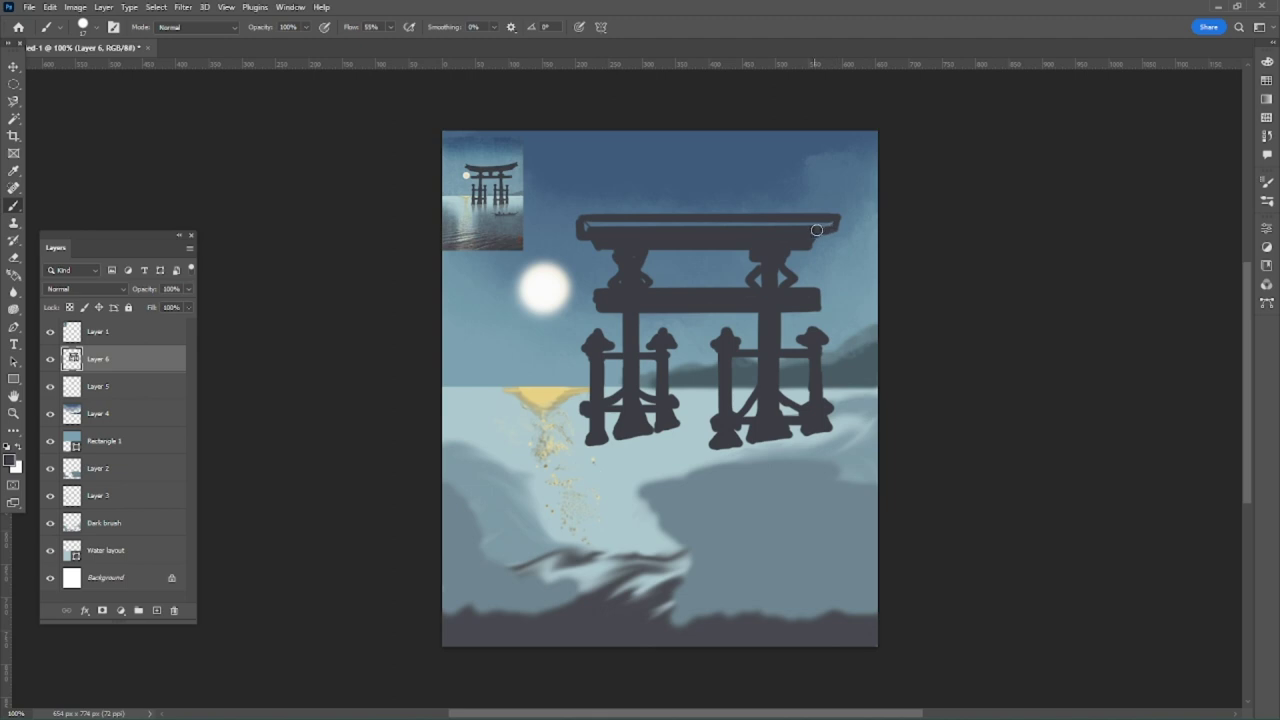
drag(818, 223, 584, 226)
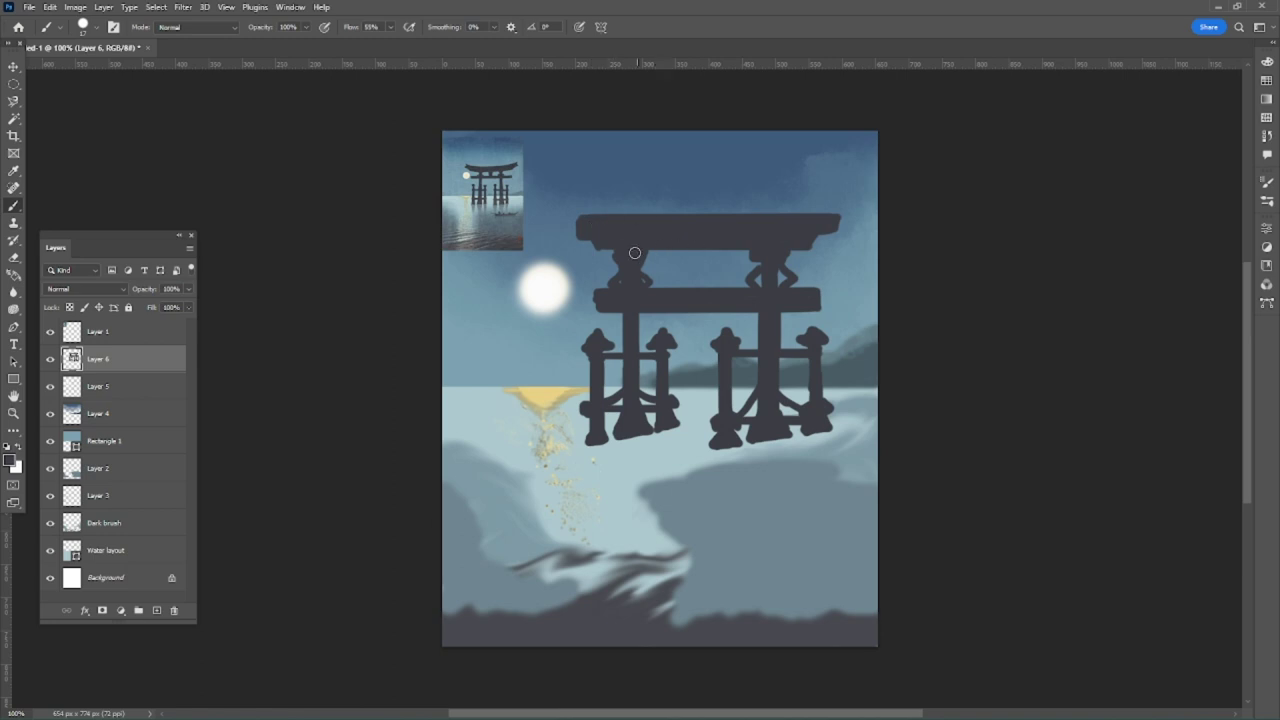
Paint curved, upturned tips at both ends of the gate's roof and fill in its upper edge.
mouse_move(571, 214)
mouse_down()
mouse_move(560, 210)
mouse_move(587, 216)
mouse_up()
mouse_move(834, 218)
mouse_down()
mouse_move(860, 210)
mouse_move(840, 214)
mouse_up()
mouse_move(568, 203)
mouse_down()
mouse_move(615, 215)
mouse_move(562, 188)
mouse_move(595, 212)
mouse_move(660, 213)
mouse_move(839, 212)
mouse_move(863, 190)
mouse_move(825, 212)
mouse_move(593, 210)
mouse_up()
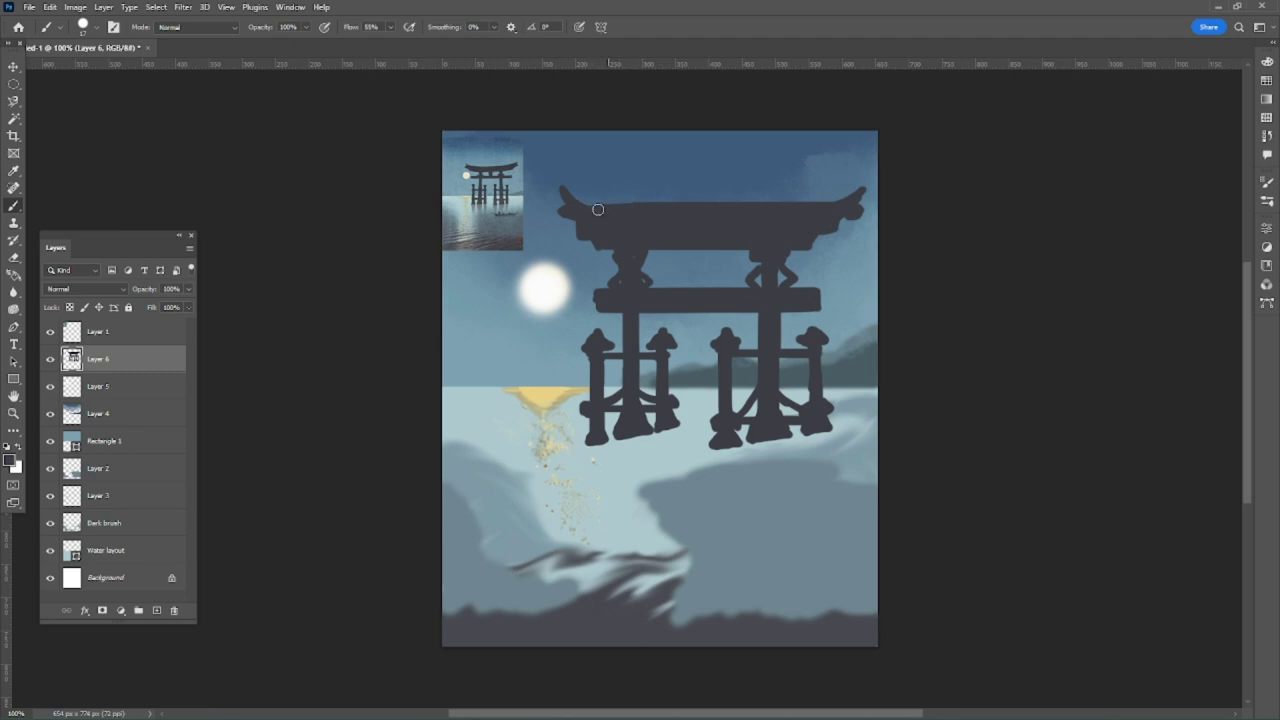
drag(579, 207, 638, 231)
Create a new layer above the gate, lower its opacity, and paint faint reflections in the water beneath the gate's posts.
click(188, 289)
mouse_move(187, 305)
mouse_down()
mouse_move(138, 305)
mouse_move(190, 305)
mouse_up()
click(156, 610)
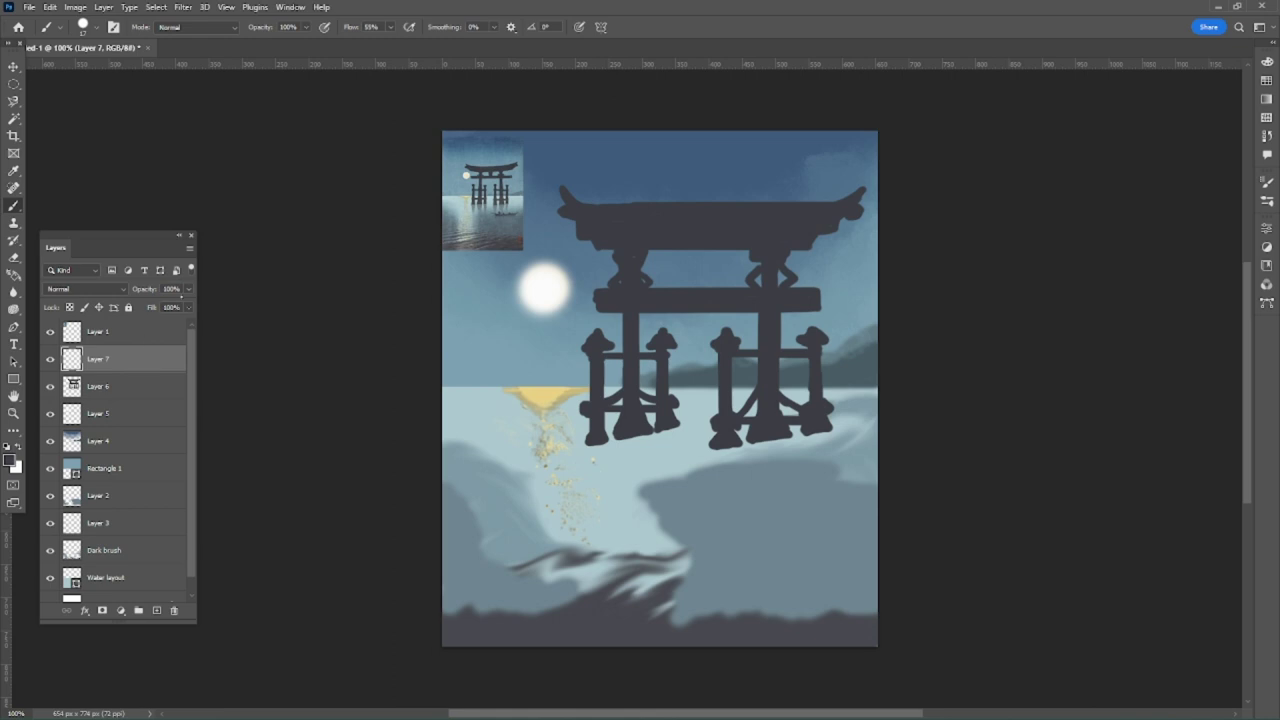
click(188, 289)
drag(187, 305, 147, 305)
click(600, 446)
drag(592, 453, 597, 452)
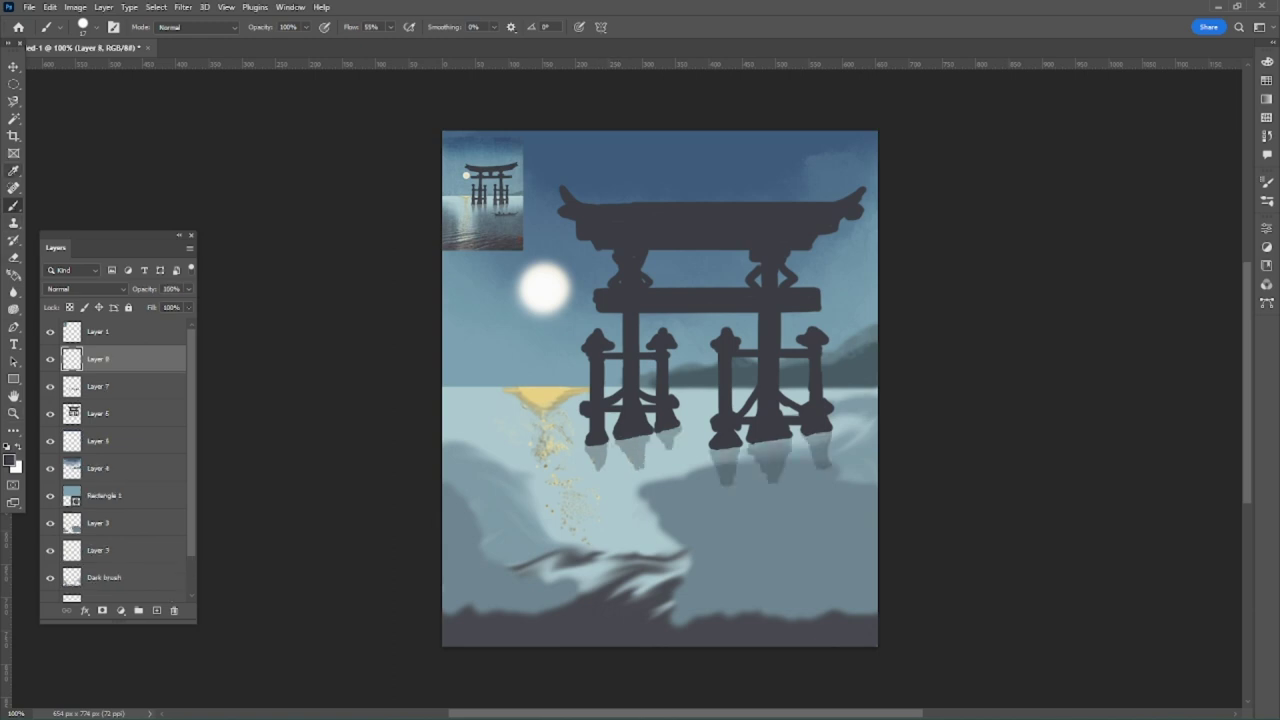
Sample a dark colour from the reference print and paint a curved boat hull below the right pillar with a 9 px brush.
key(i)
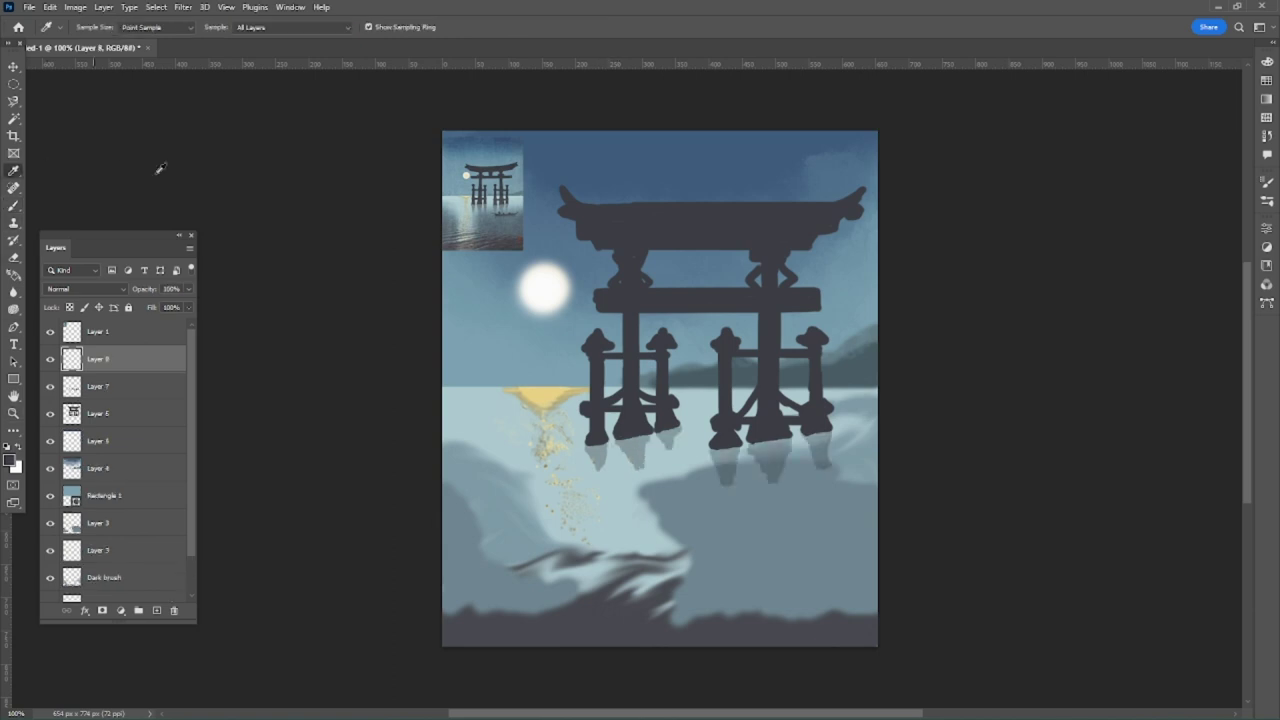
click(507, 208)
click(506, 208)
click(13, 205)
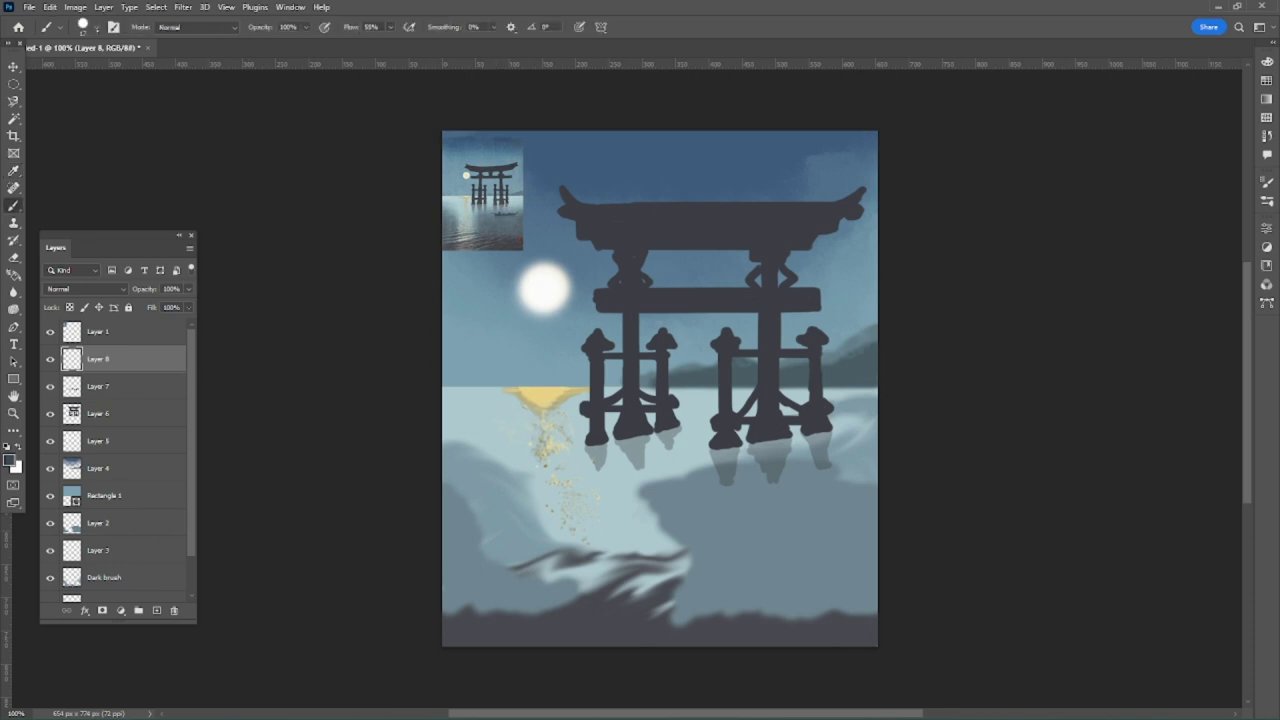
click(88, 27)
text(9)
key(Return)
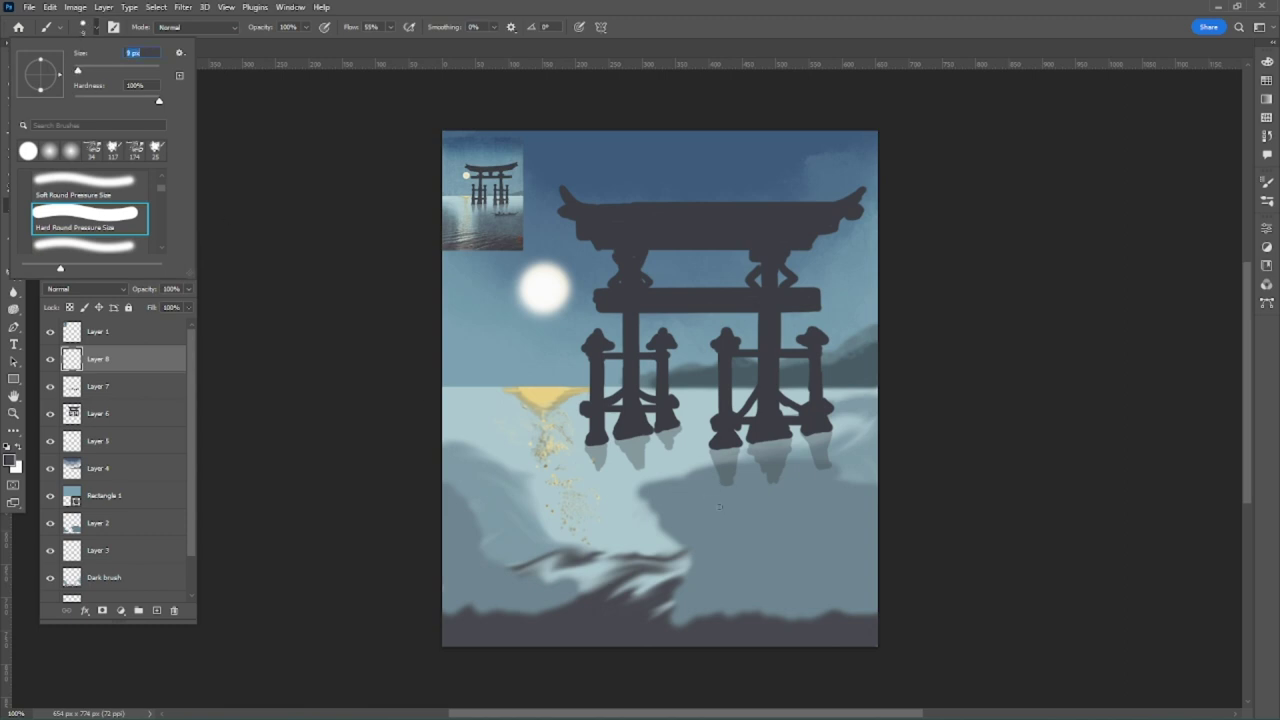
key(Return)
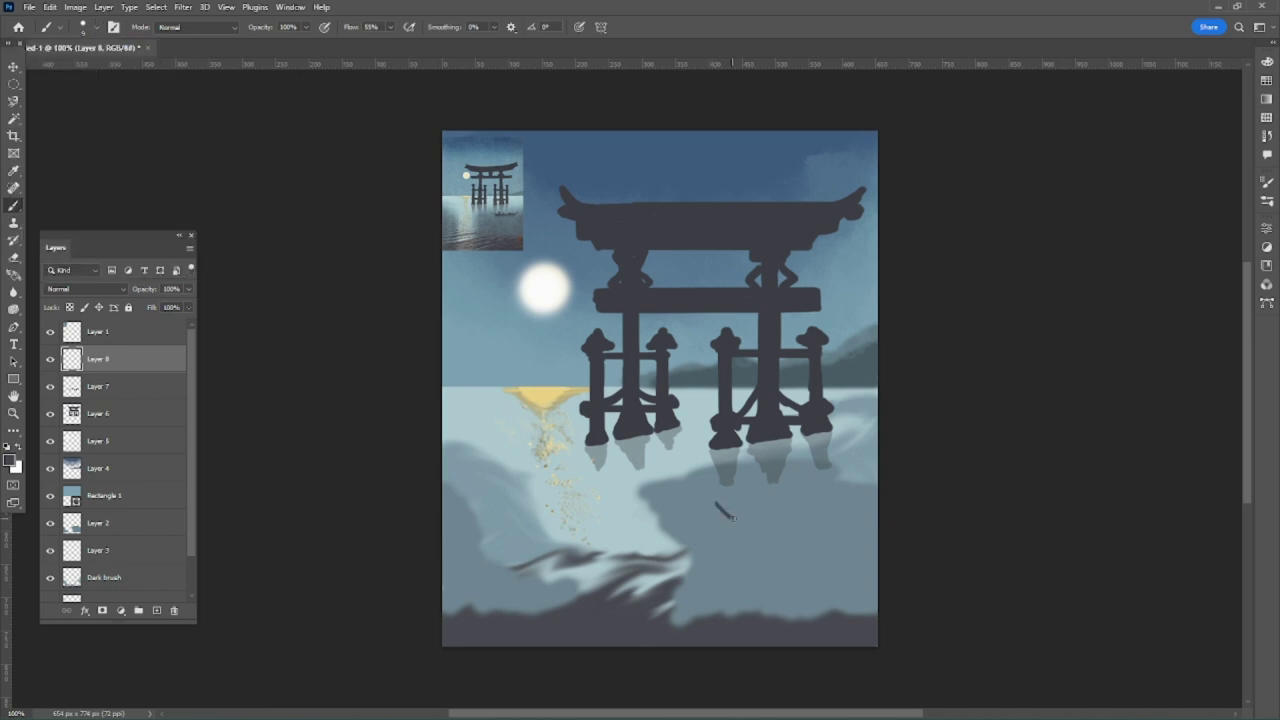
mouse_move(727, 513)
mouse_down()
mouse_move(719, 503)
mouse_move(792, 523)
mouse_move(836, 510)
mouse_move(794, 529)
mouse_move(720, 506)
mouse_move(770, 526)
mouse_move(832, 516)
mouse_move(802, 528)
mouse_move(854, 494)
mouse_up()
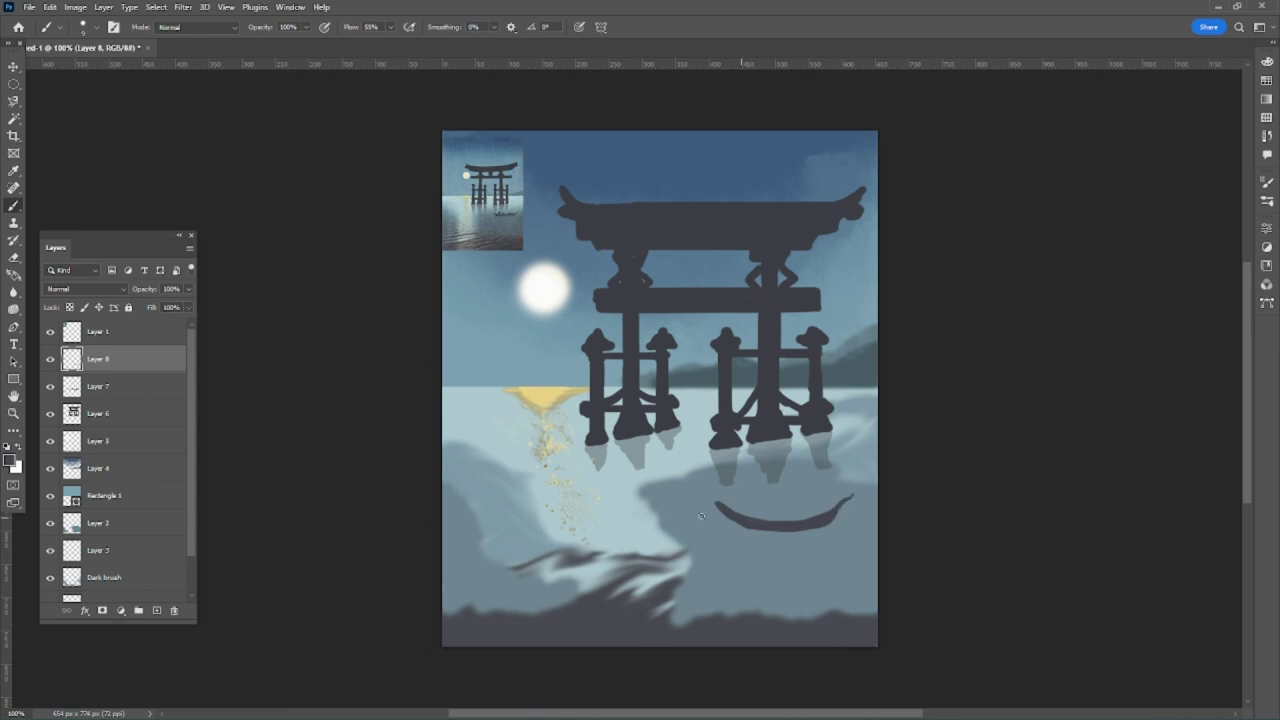
Erase the boat hull's thin left tip and repaint that end with a squared stern and two long oars trailing outward.
click(13, 257)
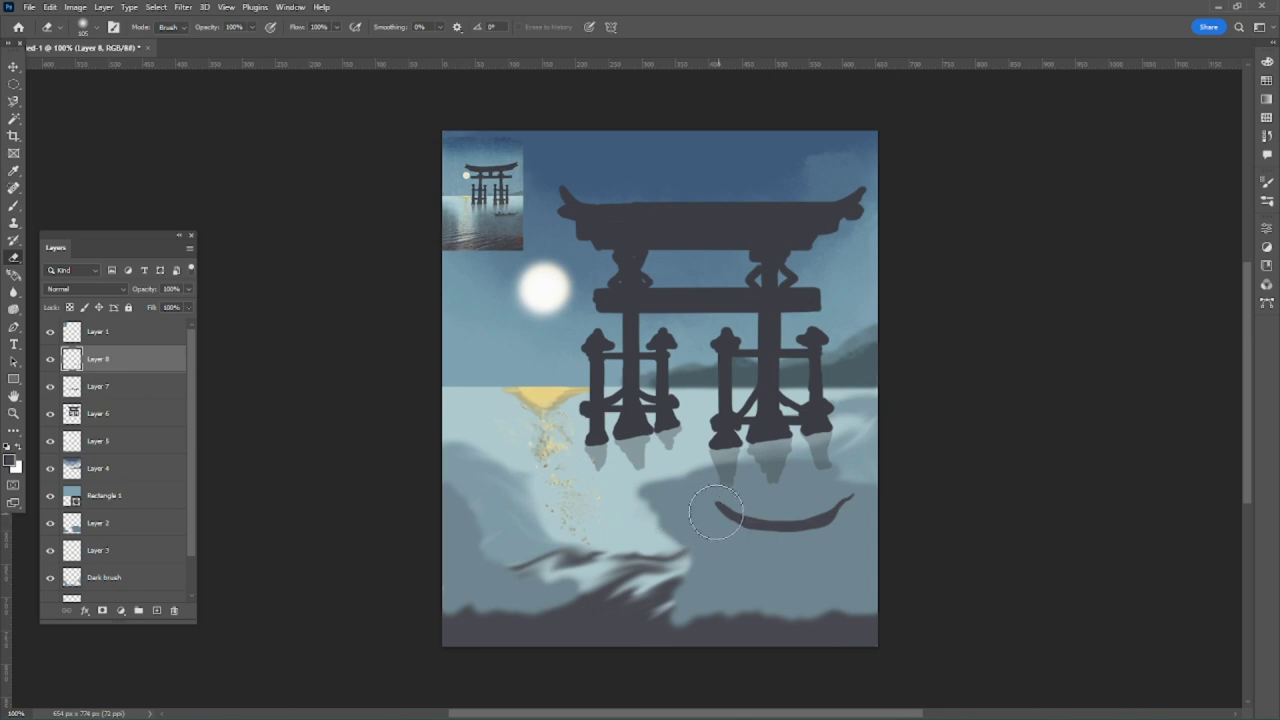
drag(714, 516, 718, 518)
click(13, 205)
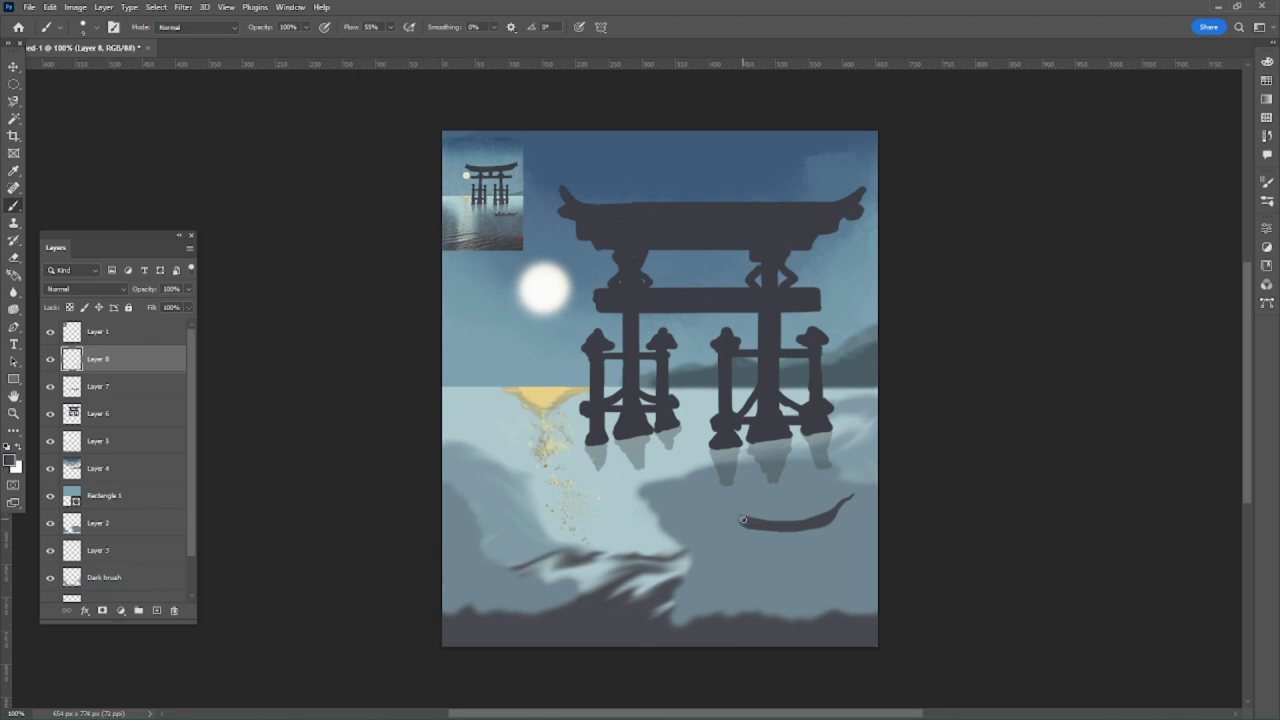
drag(746, 526, 734, 519)
drag(745, 516, 704, 509)
mouse_move(760, 511)
mouse_down()
mouse_move(755, 502)
mouse_move(777, 501)
mouse_move(705, 532)
mouse_up()
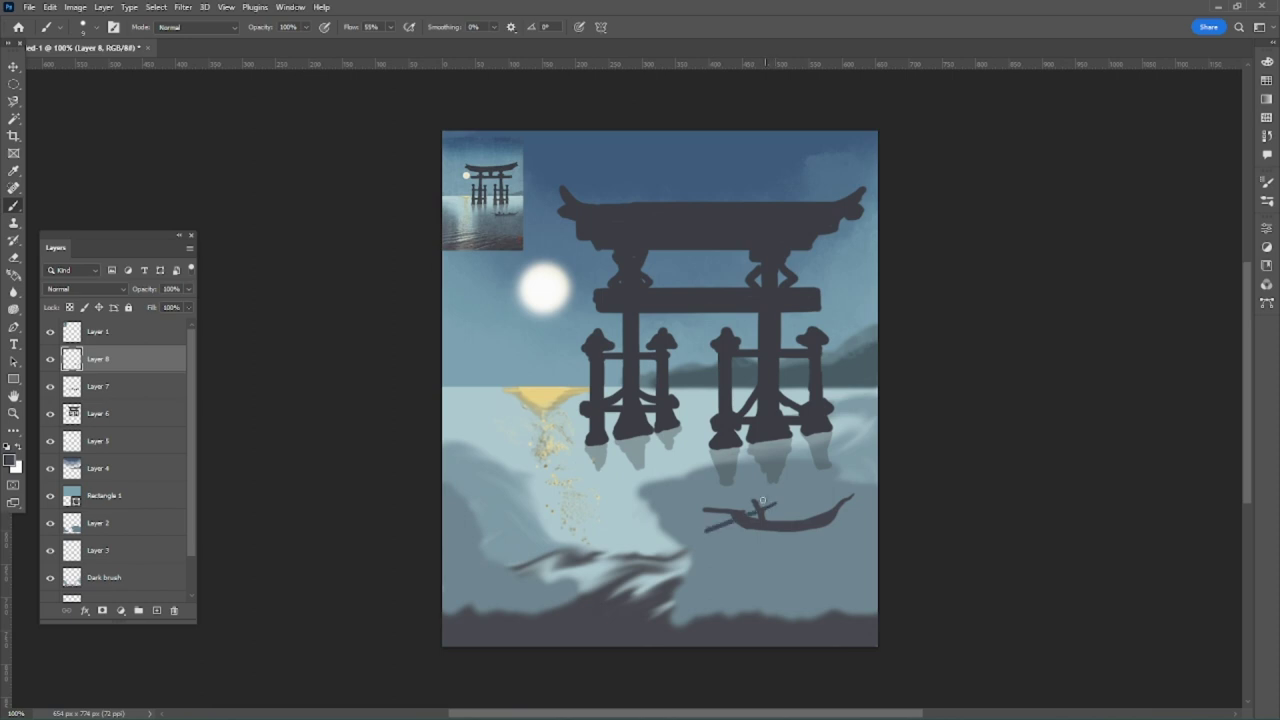
Paint small seated rower figures and an oar inside the boat, undoing stray strokes, and scale the whole boat down.
drag(755, 494, 766, 503)
drag(784, 510, 778, 491)
key(ctrl+z)
drag(772, 496, 784, 512)
key(ctrl+z)
key(ctrl+z)
click(757, 496)
drag(757, 497, 760, 505)
drag(783, 513, 768, 492)
click(13, 66)
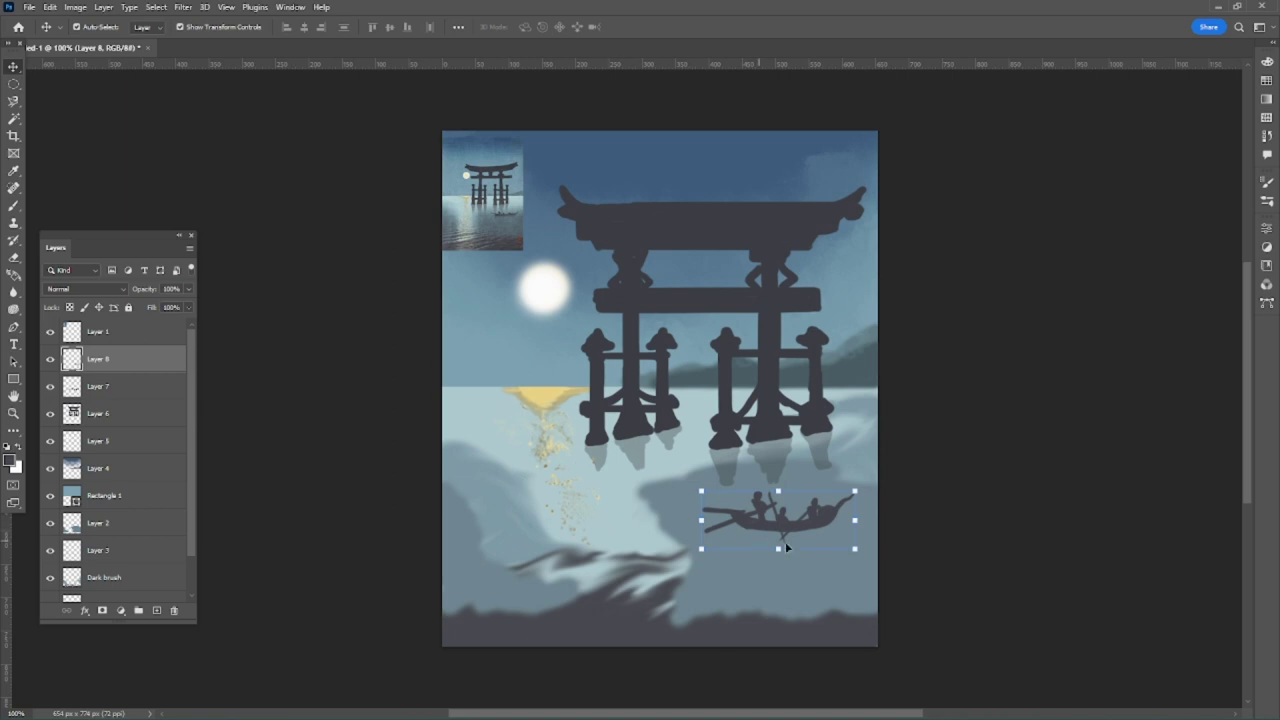
drag(855, 548, 824, 509)
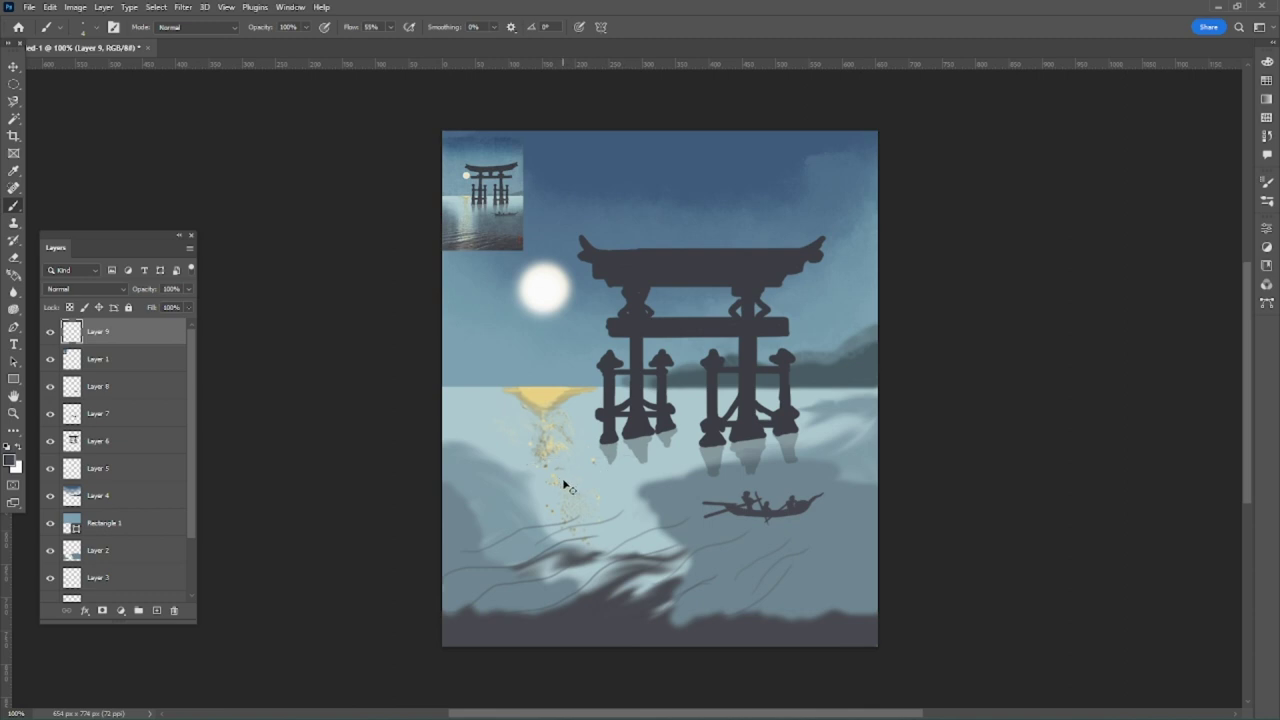
Undo the thin wavy lines painted over the lower water and paint fresh fine ripples around the moon's reflection on Layer 9.
key(ctrl+z)
key(ctrl+z)
key(ctrl+z)
key(ctrl+z)
key(ctrl+z)
key(ctrl+z)
key(ctrl+z)
key(ctrl+z)
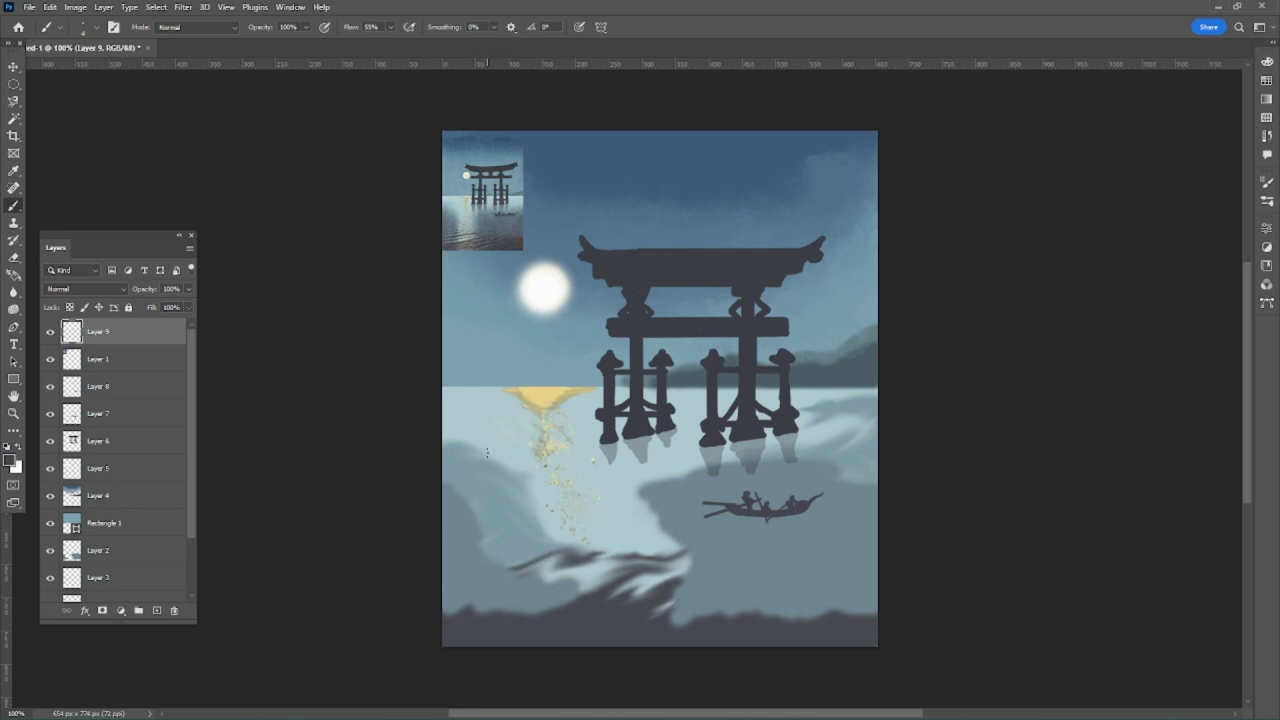
drag(496, 451, 556, 455)
Sample a pale grey-green from the reference print's water and paint soft 14 px wave highlights over the dark foreground.
click(10, 459)
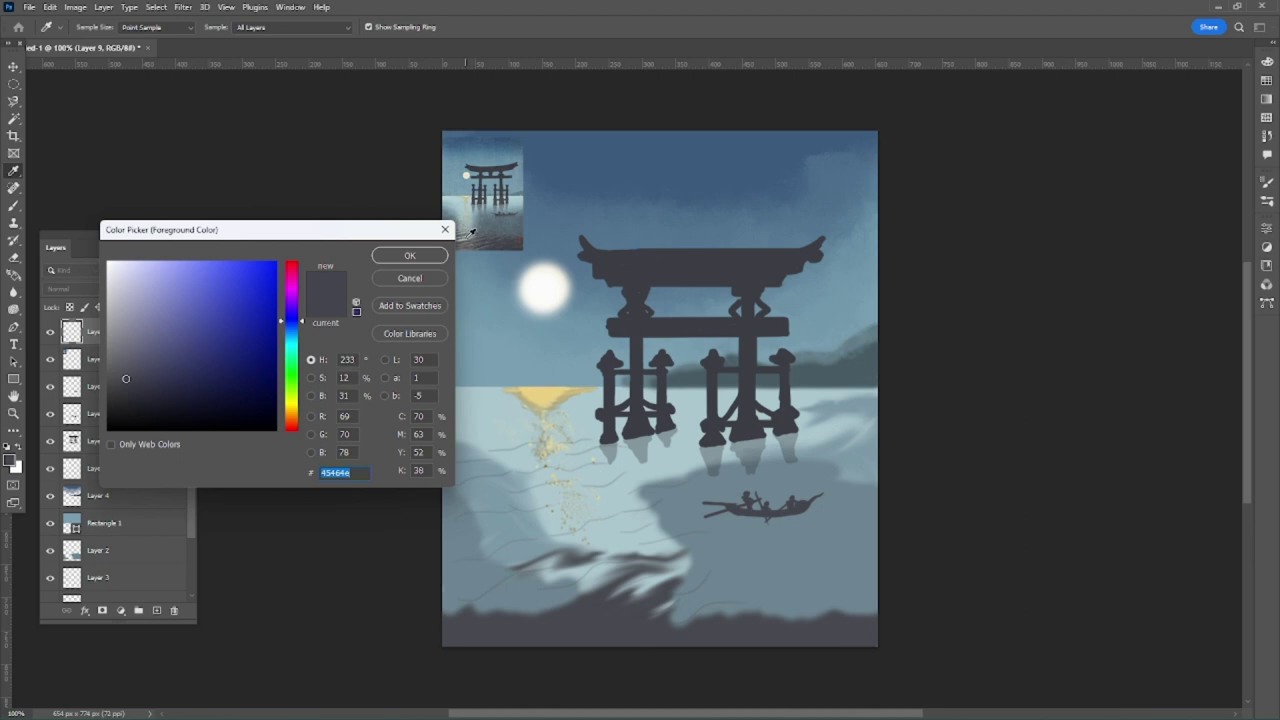
click(471, 232)
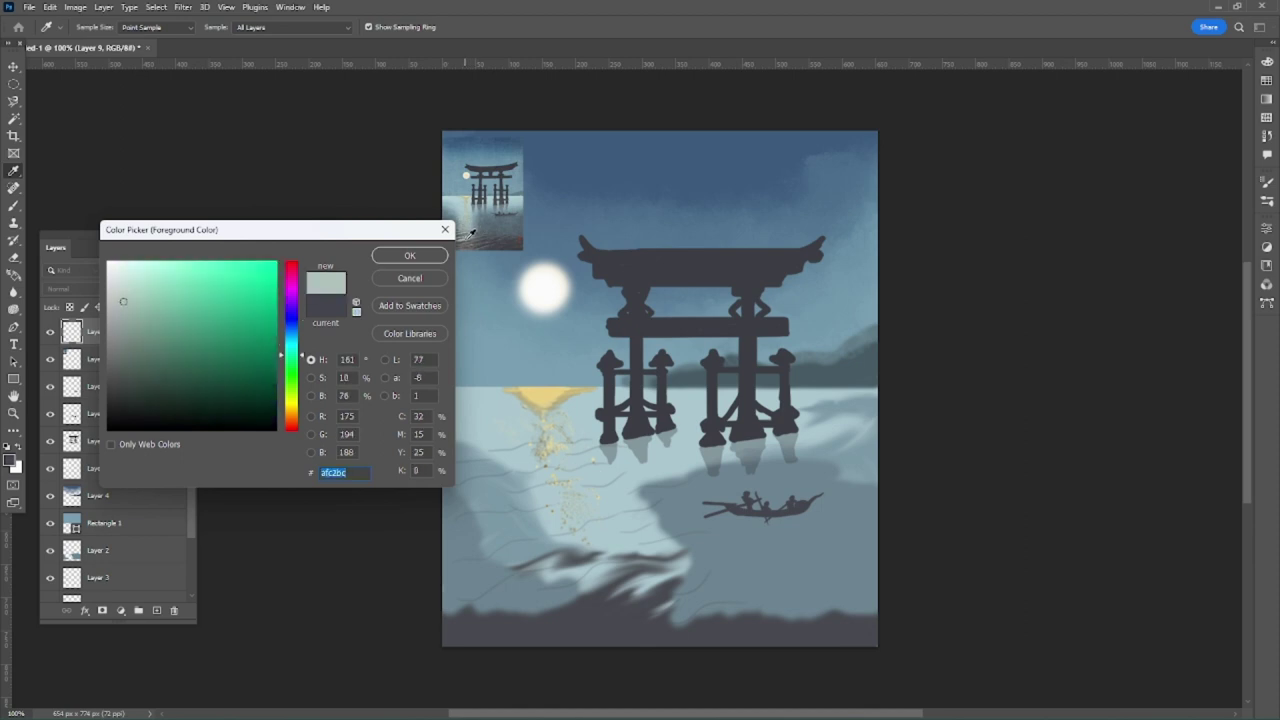
key(Return)
key(b)
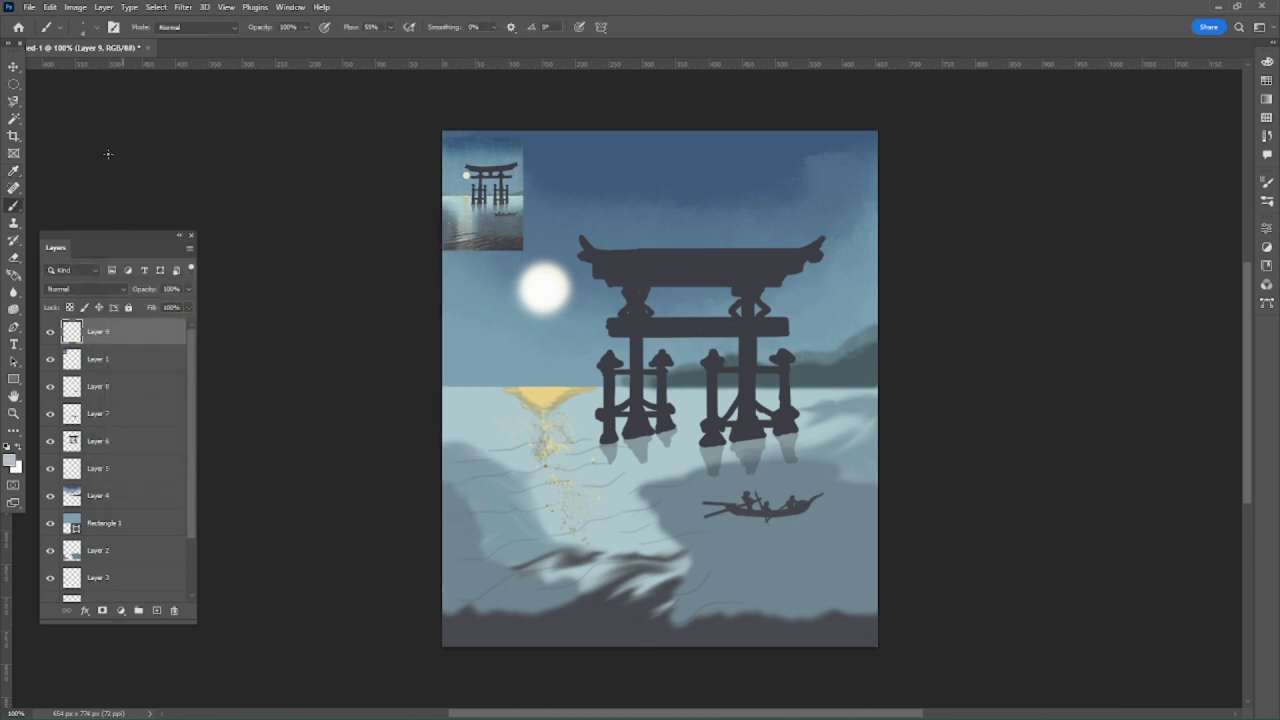
click(96, 27)
text(14)
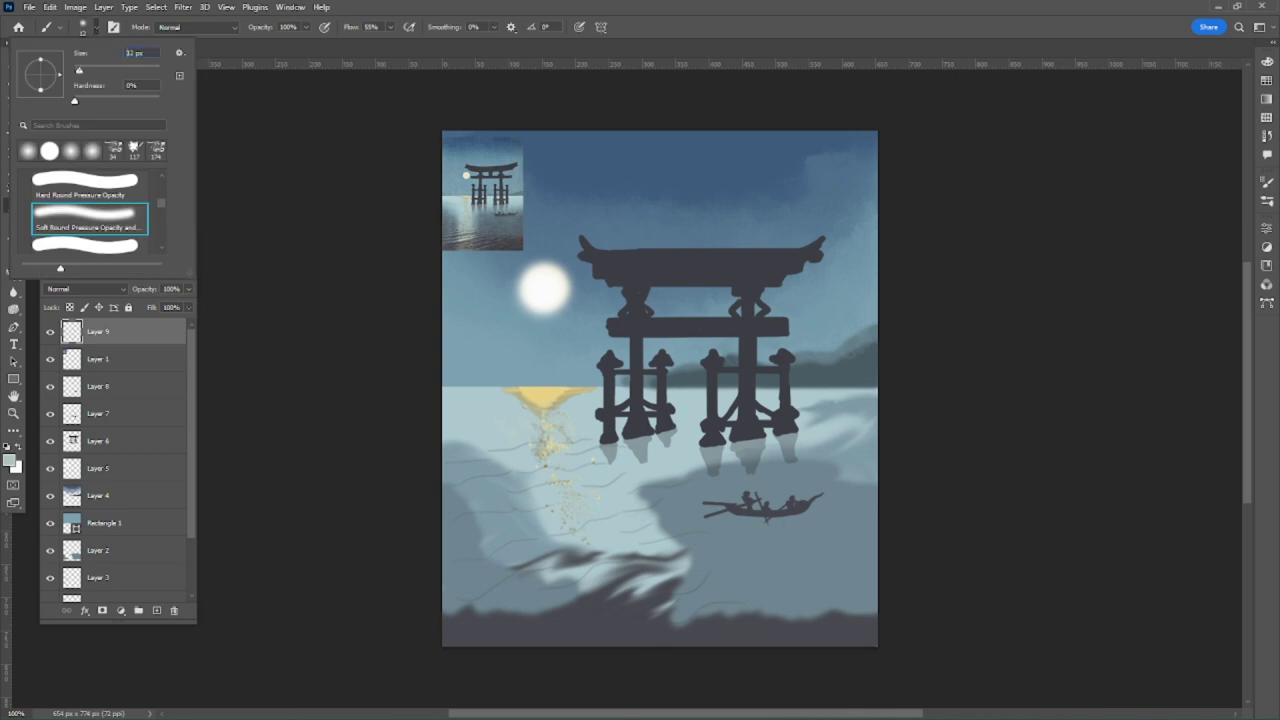
key(Return)
key(Return)
mouse_move(676, 627)
mouse_down()
mouse_move(722, 614)
mouse_move(691, 618)
mouse_move(707, 602)
mouse_move(760, 597)
mouse_up()
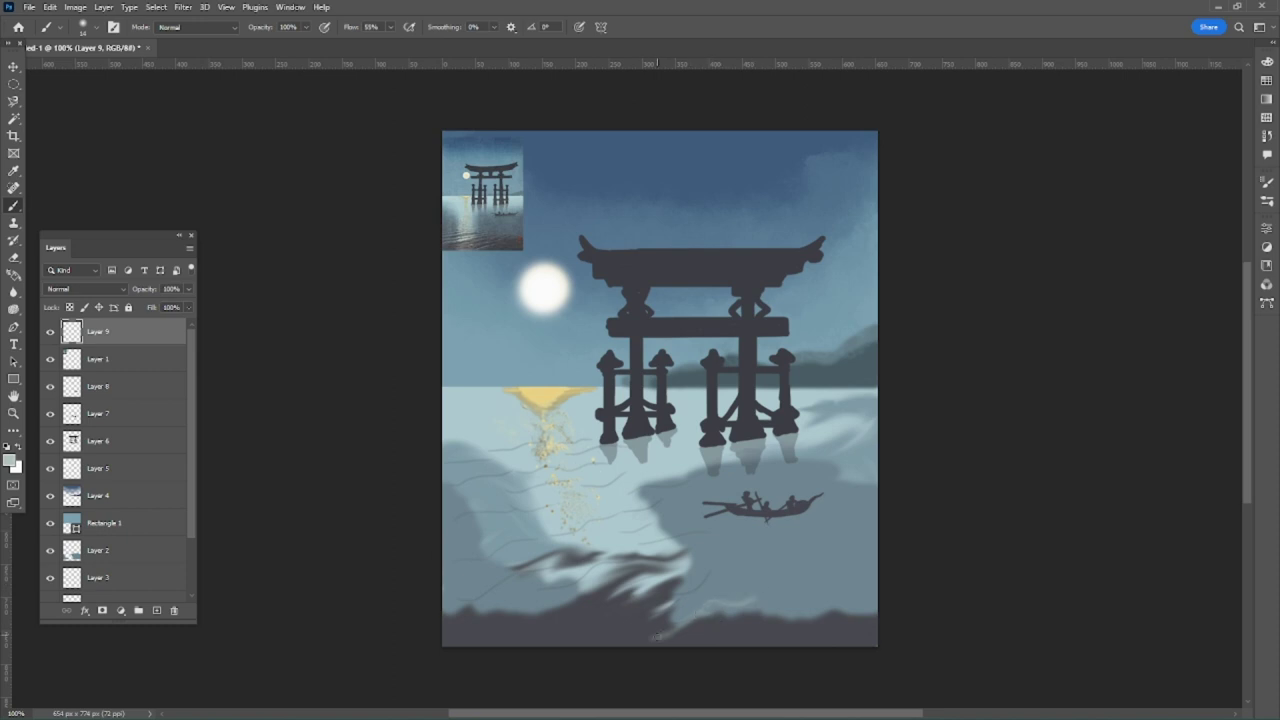
drag(655, 637, 741, 591)
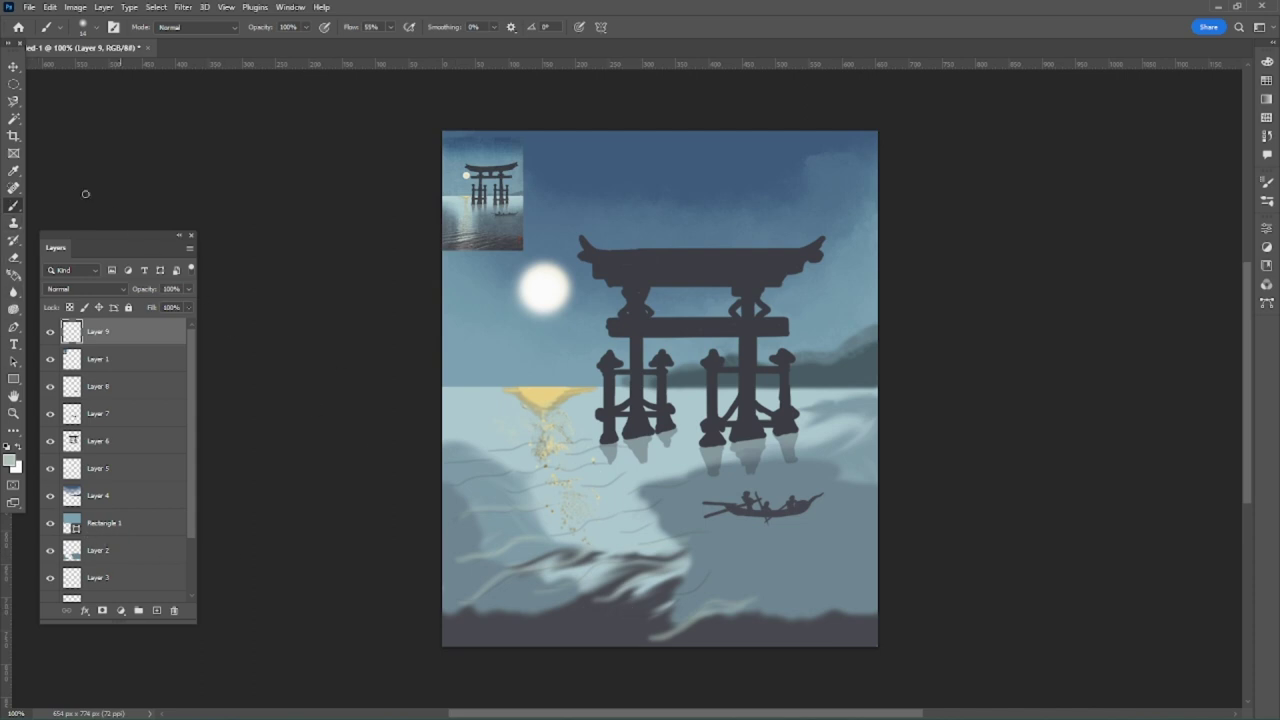
Sample a dark grey and paint soft 14 px wave strokes across the middle and left side of the water, undoing the last one.
click(13, 170)
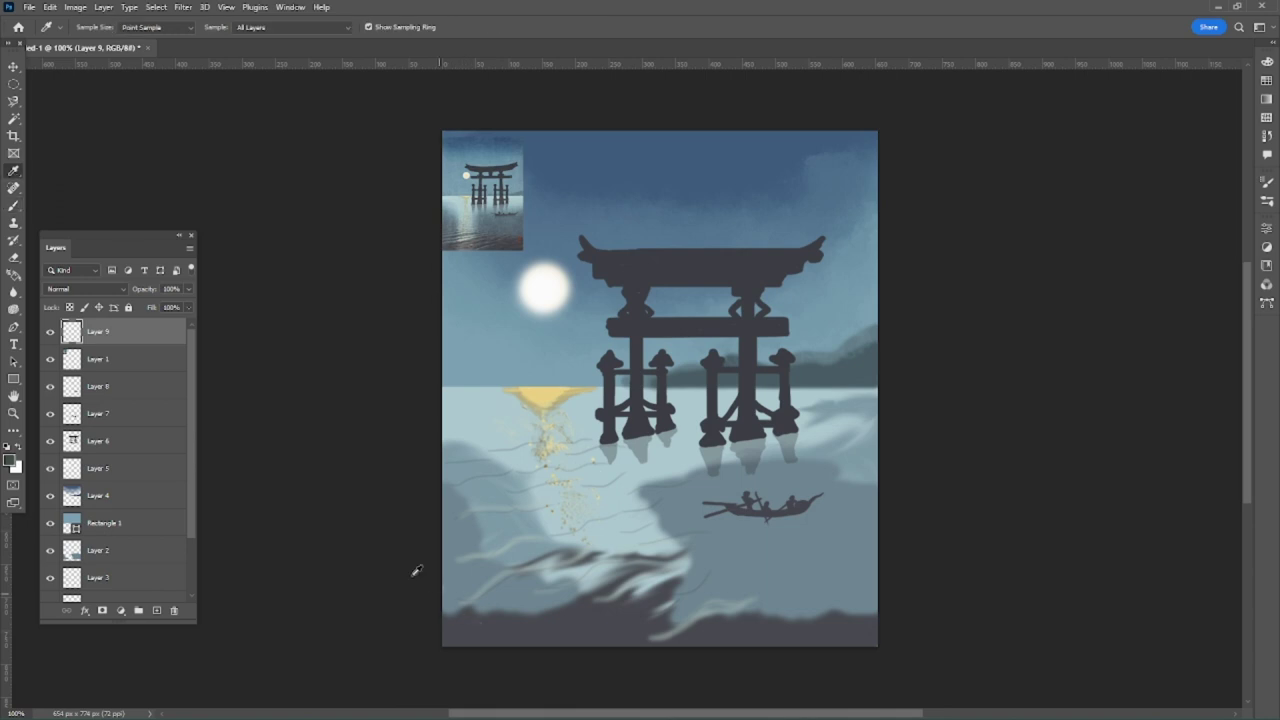
click(13, 205)
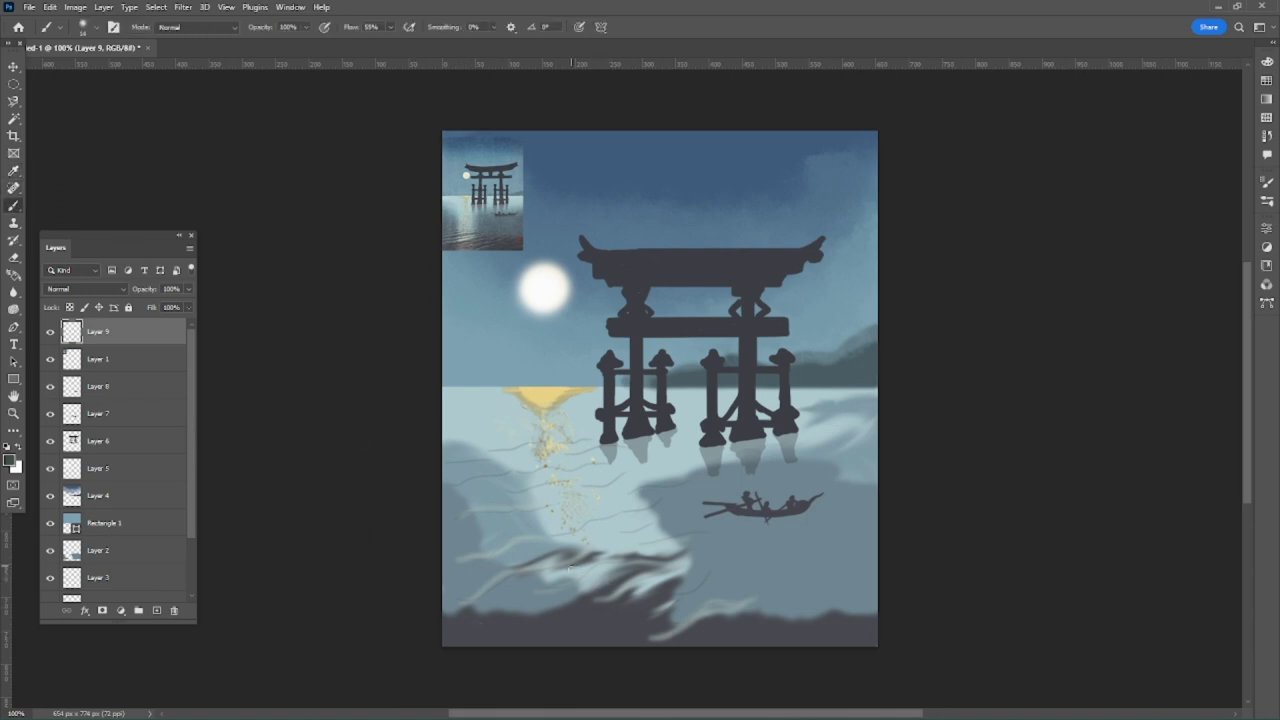
mouse_move(580, 554)
mouse_down()
mouse_move(665, 535)
mouse_move(591, 550)
mouse_move(678, 538)
mouse_up()
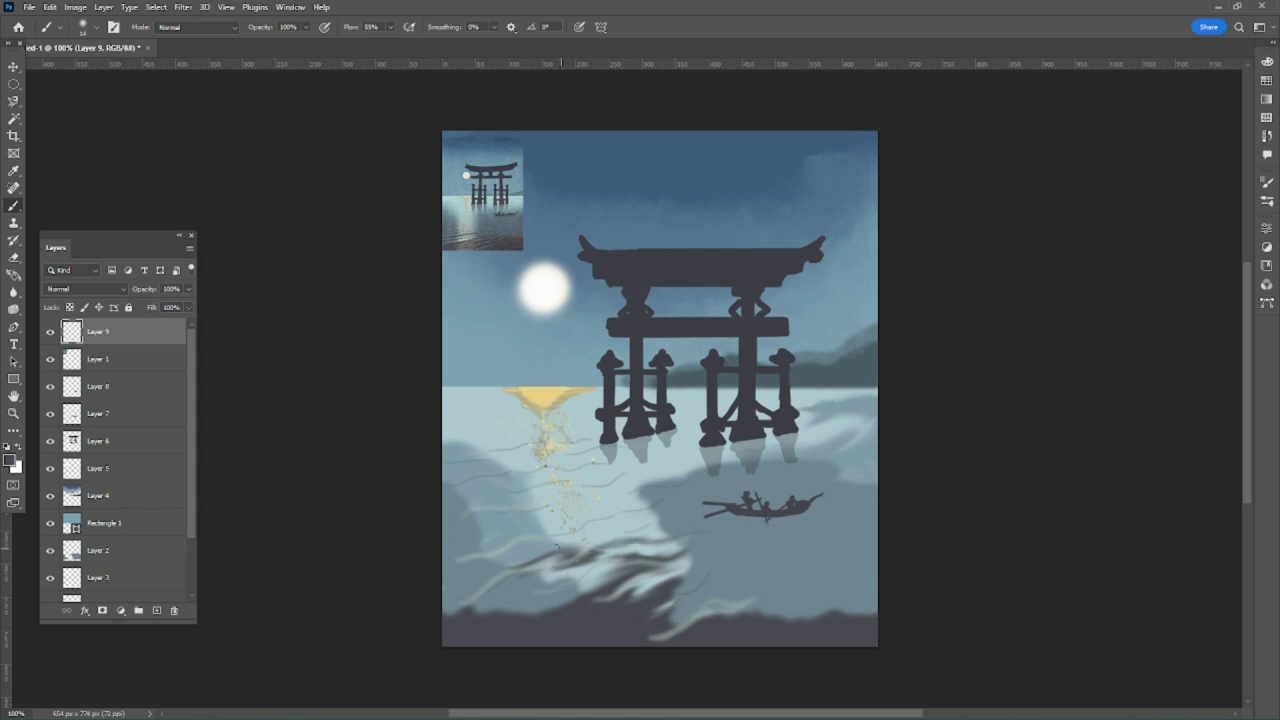
drag(542, 536, 626, 512)
drag(440, 537, 558, 490)
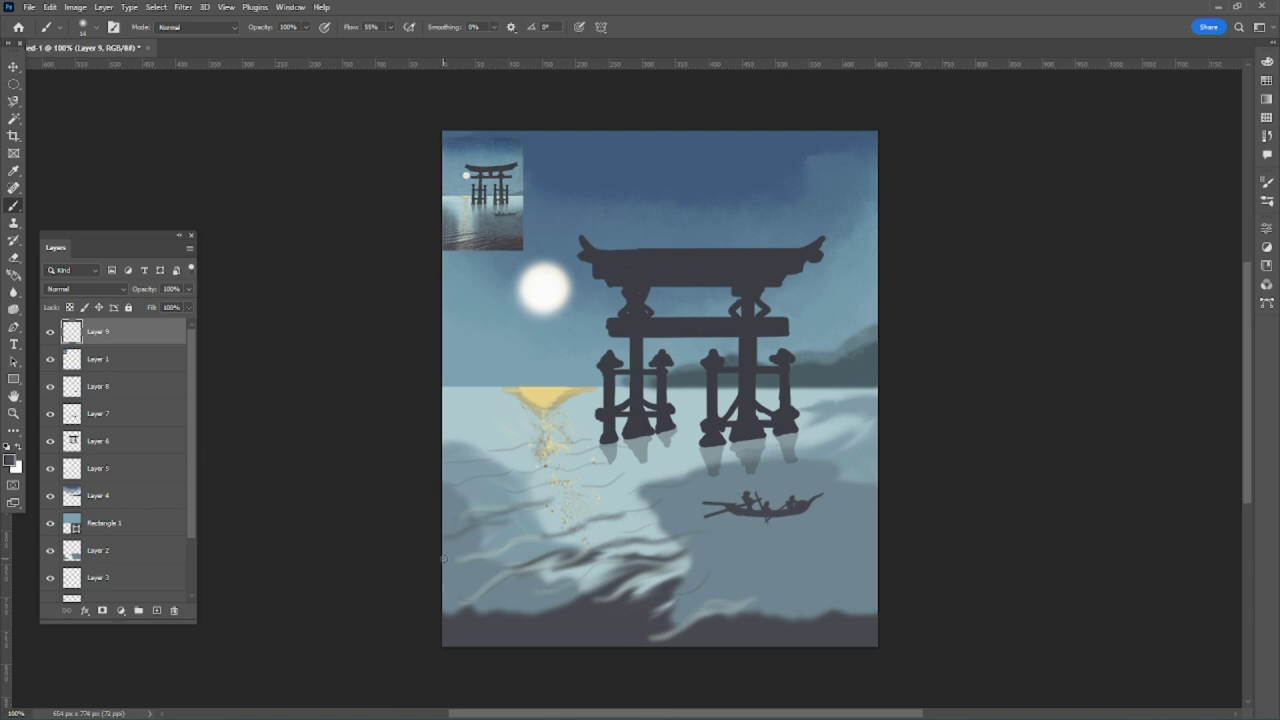
drag(444, 558, 536, 512)
drag(444, 555, 532, 514)
key(ctrl+z)
Choose the Kyle's Real Oils Round Flex Wet brush from the Wet Media Brushes and set its size to 17 px.
click(96, 27)
scroll(107, 205, down, 3)
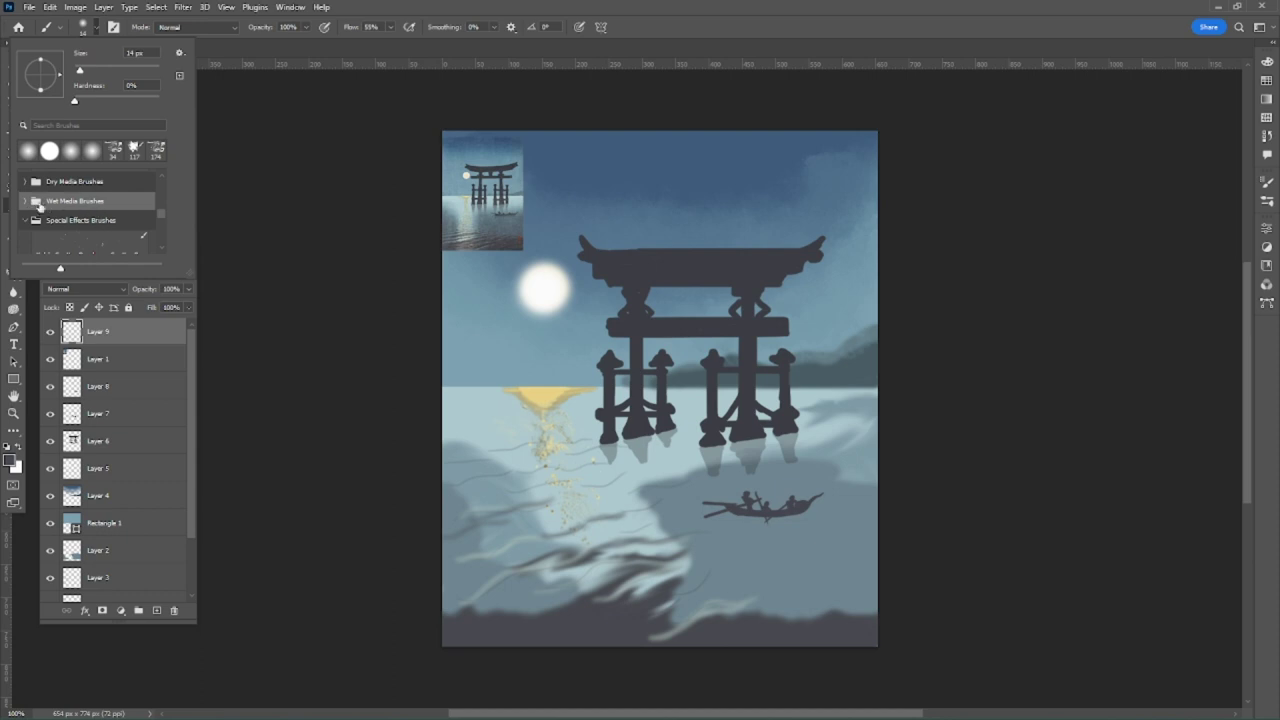
click(25, 201)
scroll(100, 222, down, 5)
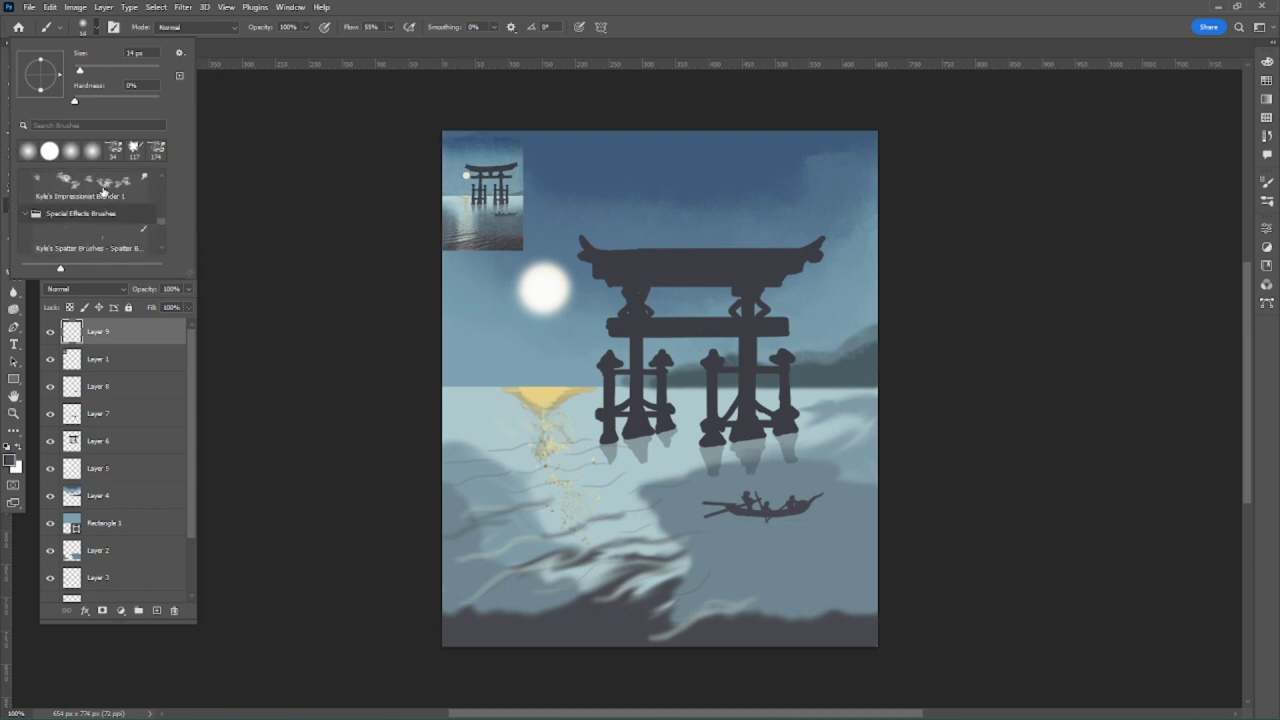
scroll(106, 200, up, 2)
scroll(104, 204, up, 2)
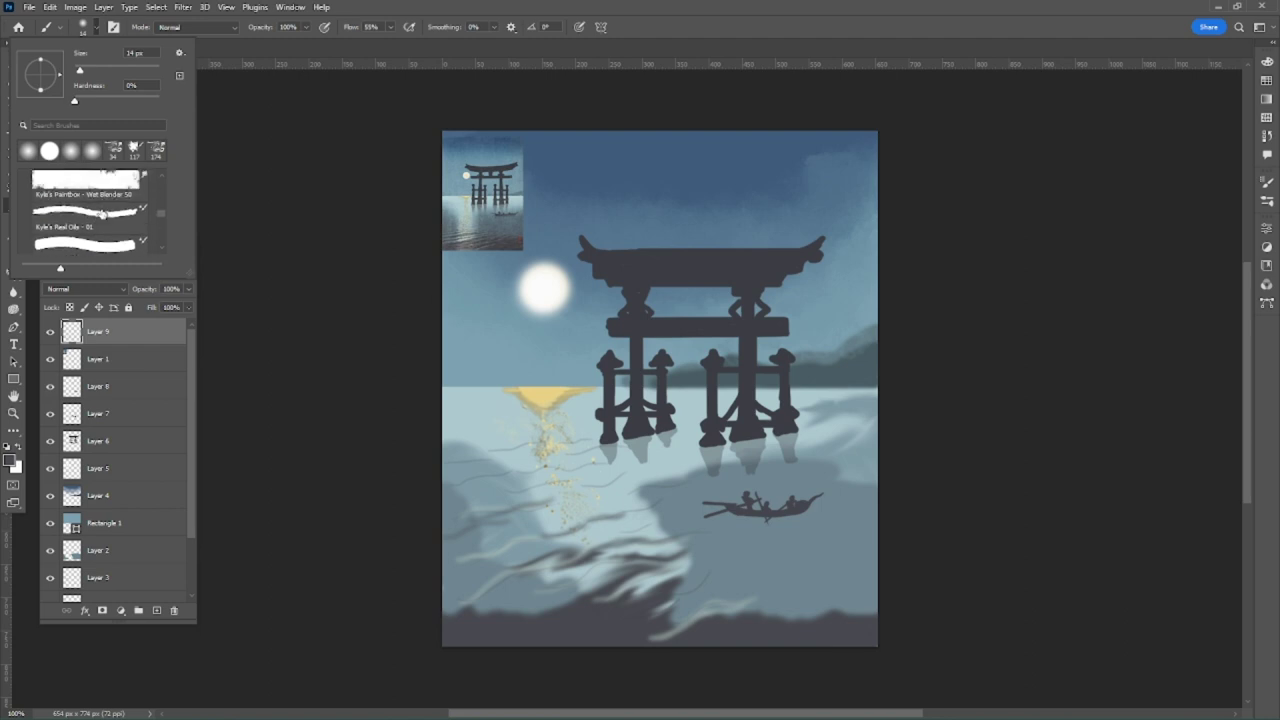
click(96, 228)
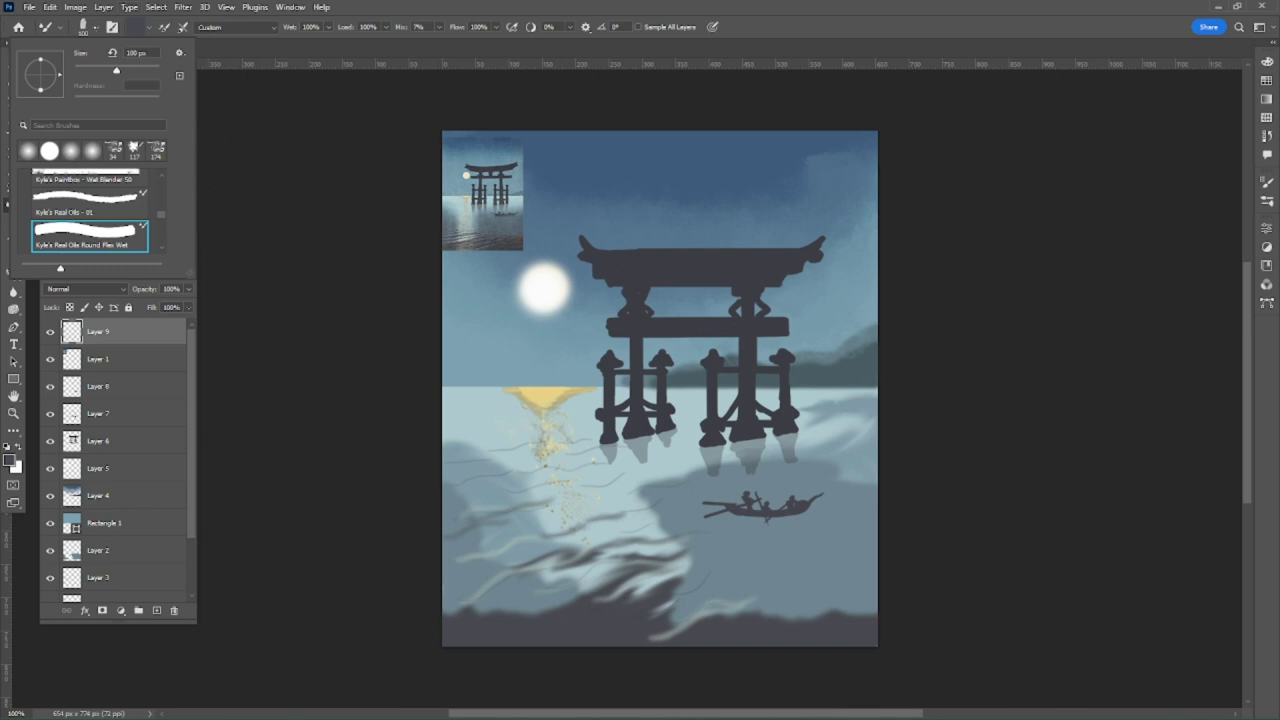
click(80, 69)
drag(80, 69, 81, 69)
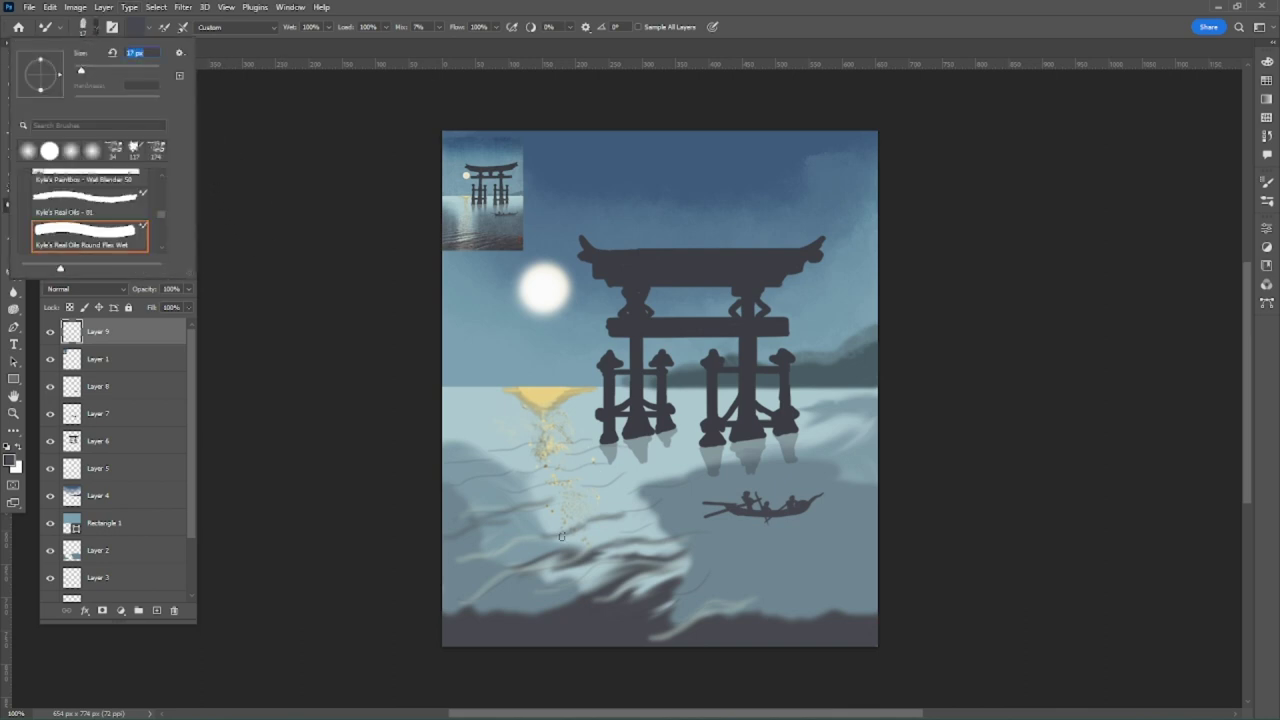